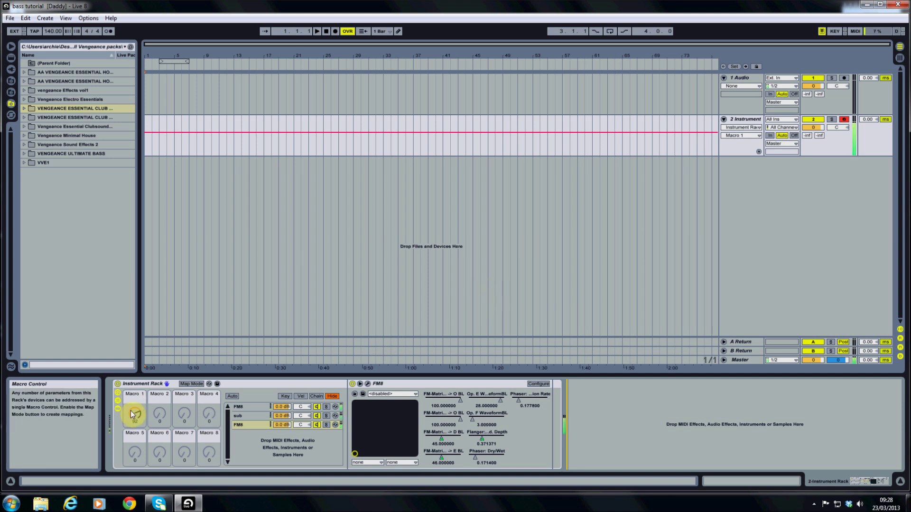
Lower the Instrument Rack's Macro 1 to 58 to soften the FM8 sound
mouse_move(133, 412)
mouse_down()
mouse_move(133, 448)
mouse_move(133, 381)
mouse_move(133, 405)
mouse_up()
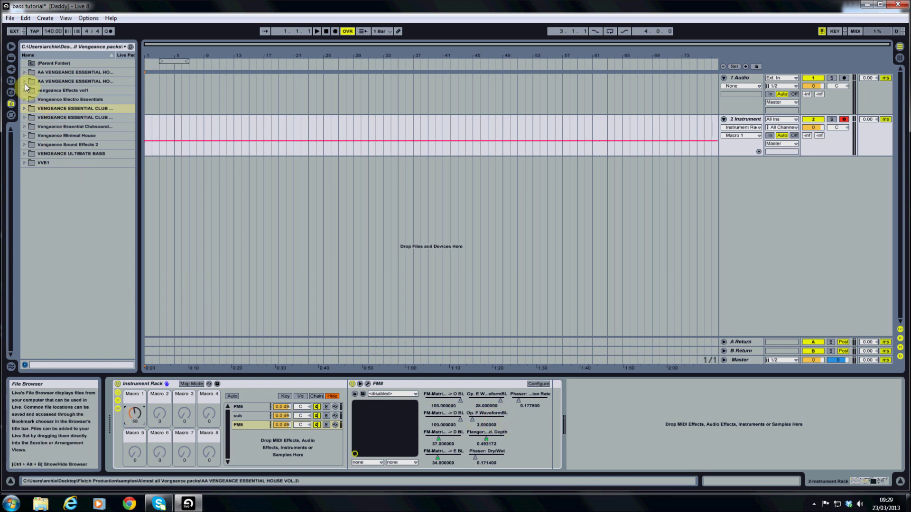
Add a Saturator after FM8 with Sinoid Fold curve, Drive 1.71 dB and slightly lowered output
click(11, 57)
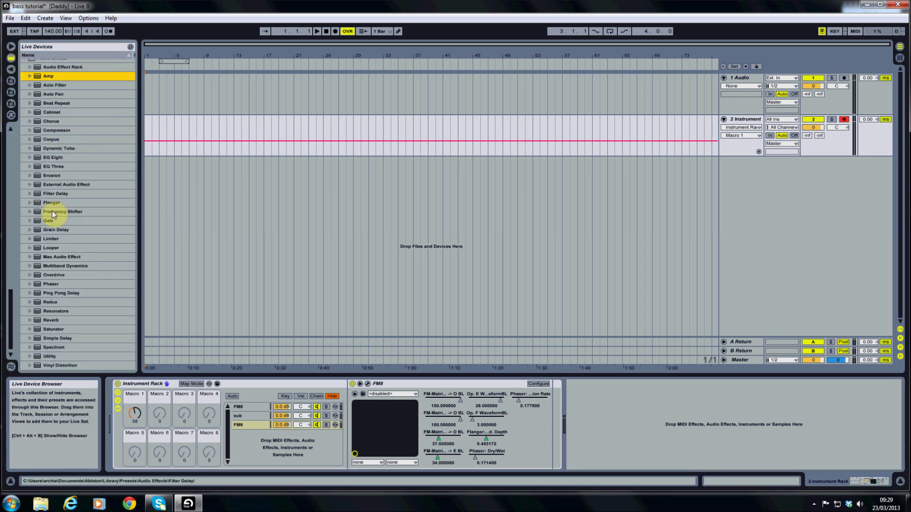
double_click(54, 330)
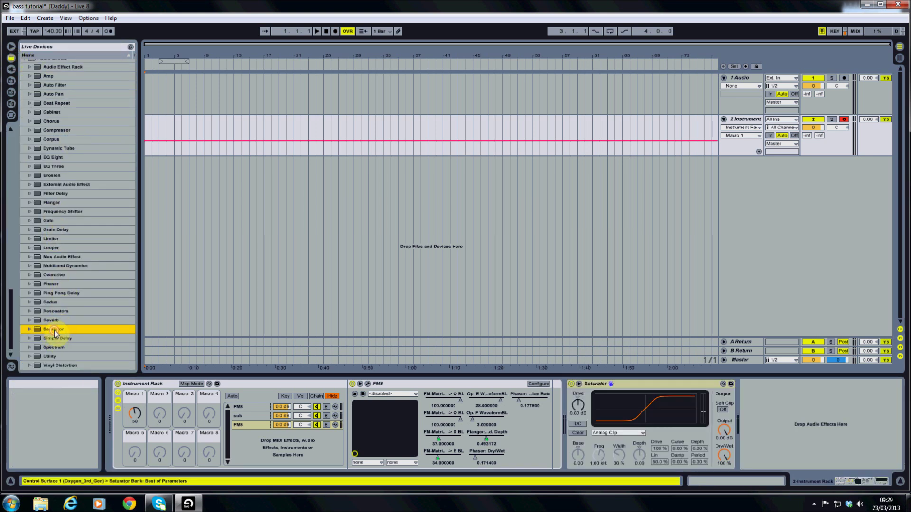
click(602, 434)
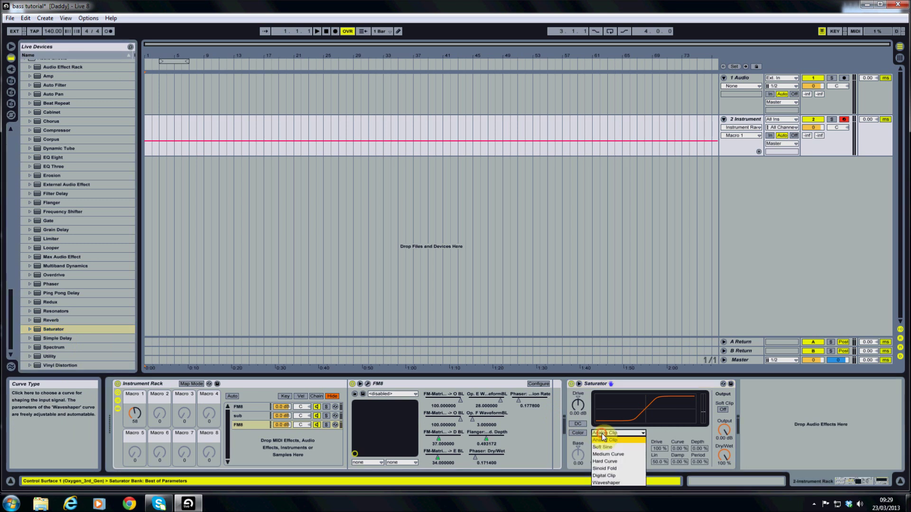
click(606, 469)
drag(583, 412, 584, 408)
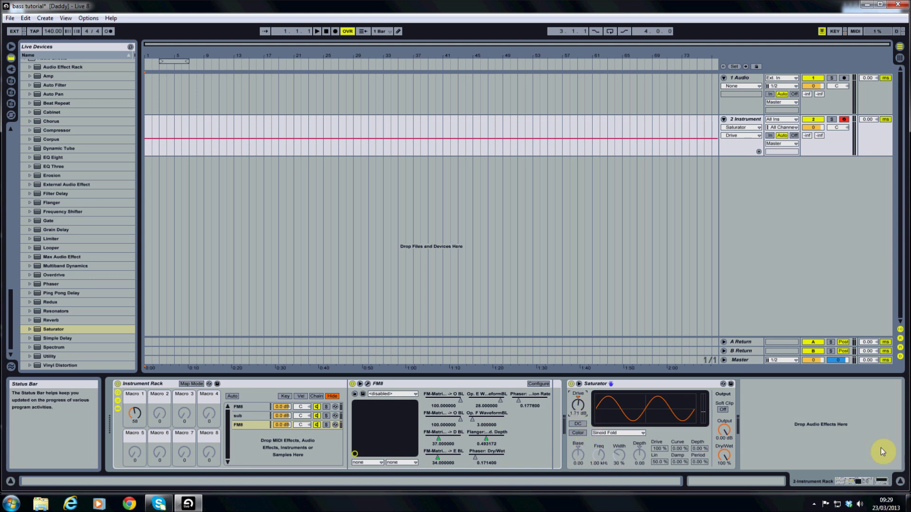
drag(724, 431, 724, 438)
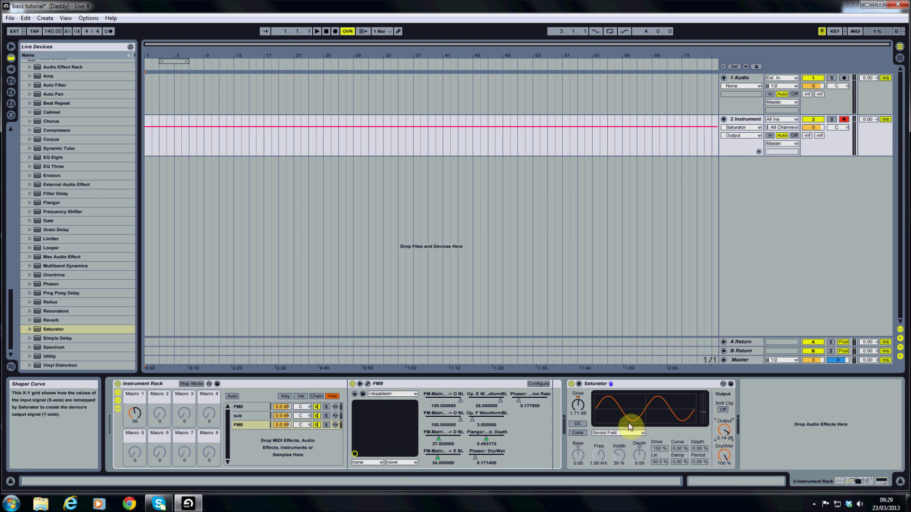
Add a Chorus at 100% Dry/Wet after the Saturator and lower Macro 1 to 43
double_click(49, 122)
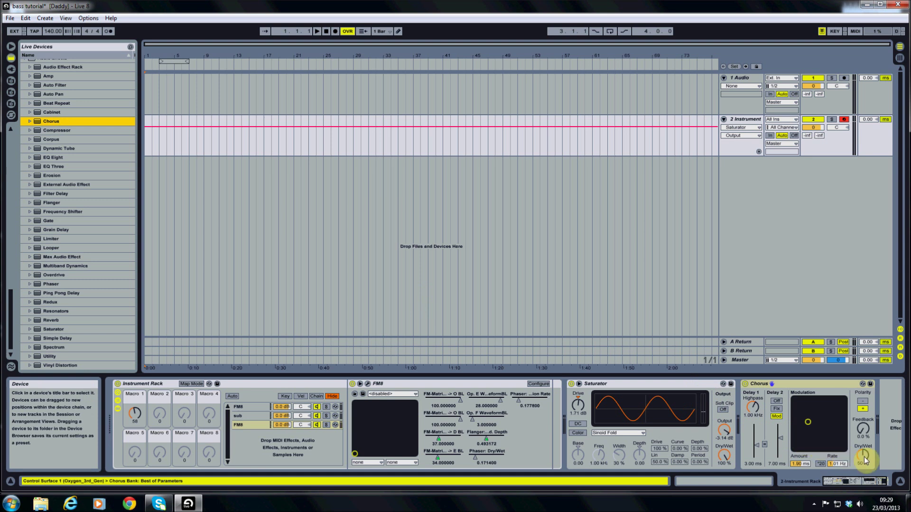
drag(864, 457, 864, 430)
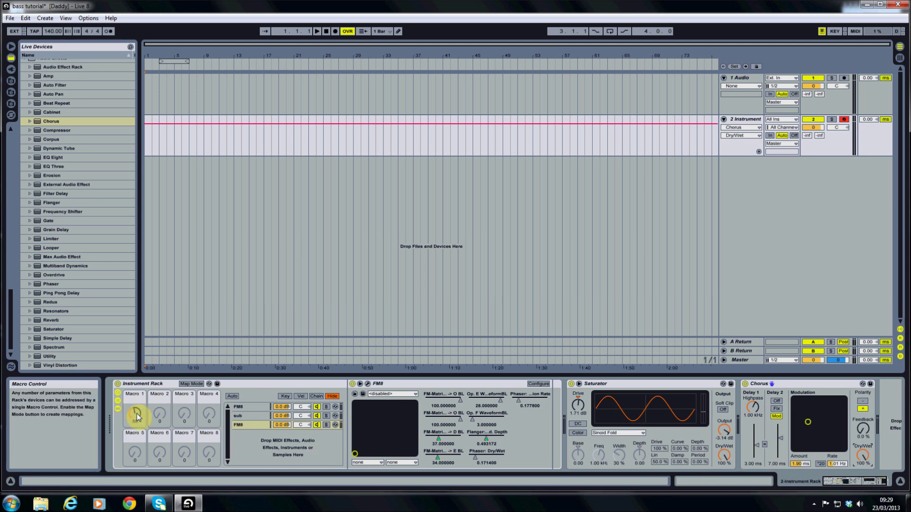
mouse_move(135, 412)
mouse_down()
mouse_move(136, 453)
mouse_move(136, 391)
mouse_move(135, 431)
mouse_move(139, 414)
mouse_up()
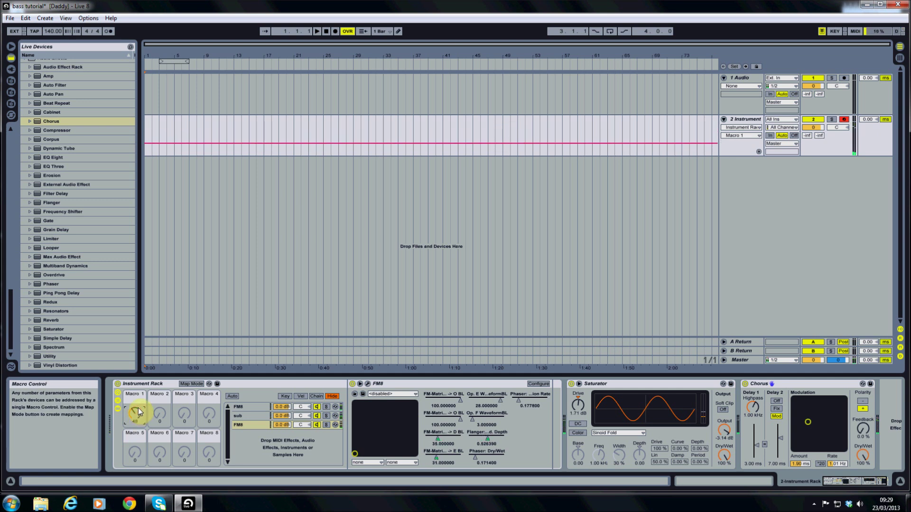
Load CamelCrusher with the Annihilate patch after the Chorus and toggle its compressor button
click(10, 69)
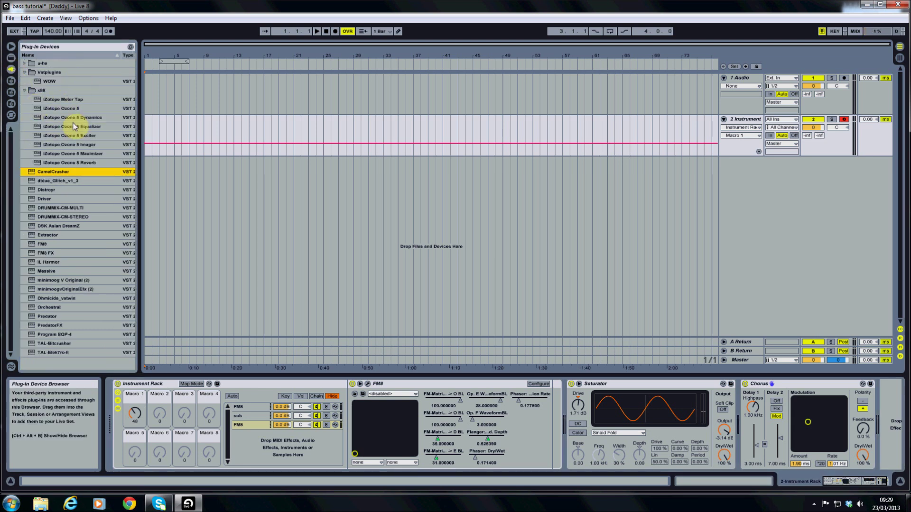
double_click(52, 171)
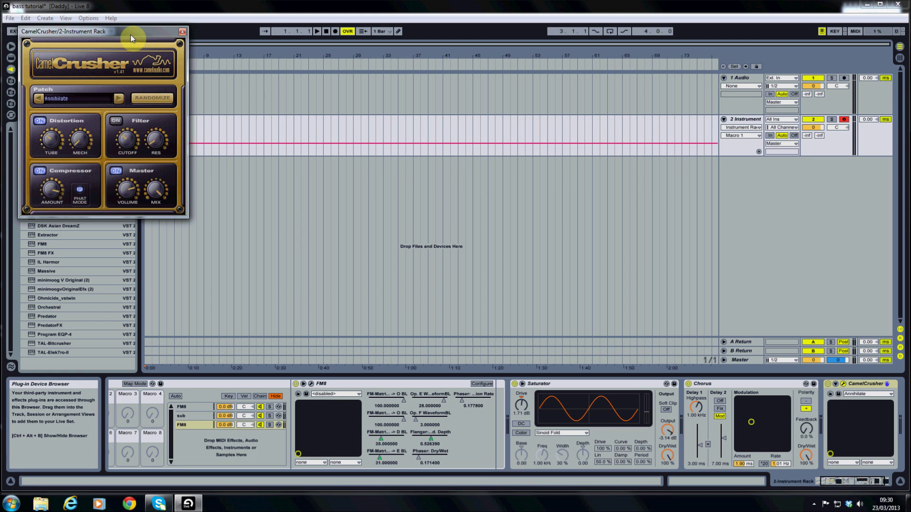
click(38, 170)
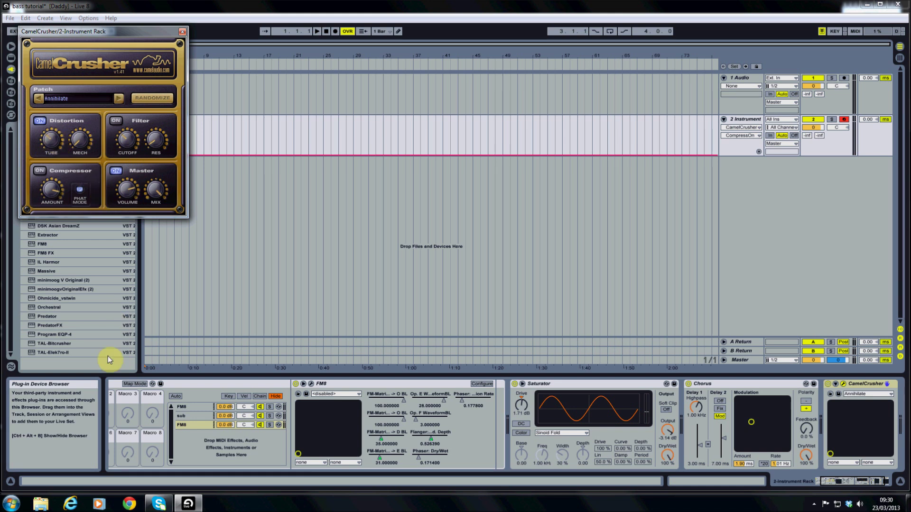
drag(852, 483, 830, 483)
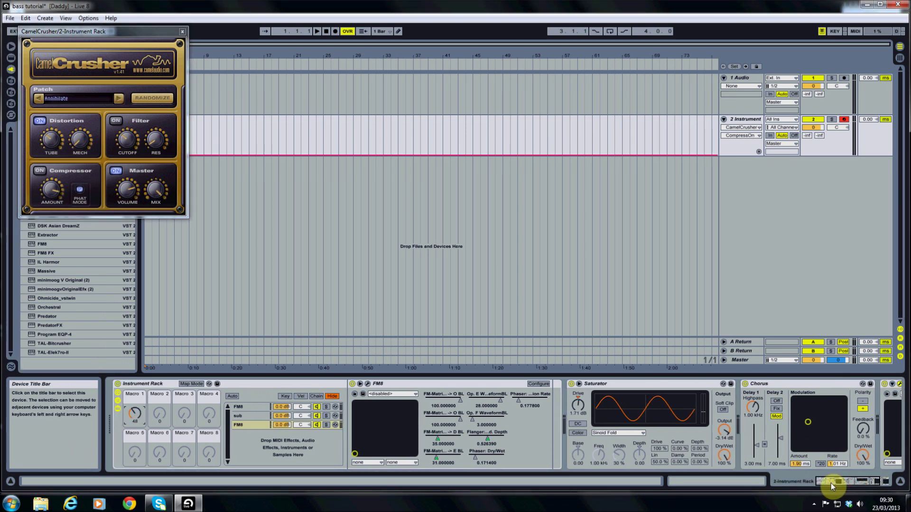
Sweep Macro 1 to audition the chain, then bring CamelCrusher into view and close its window
click(134, 413)
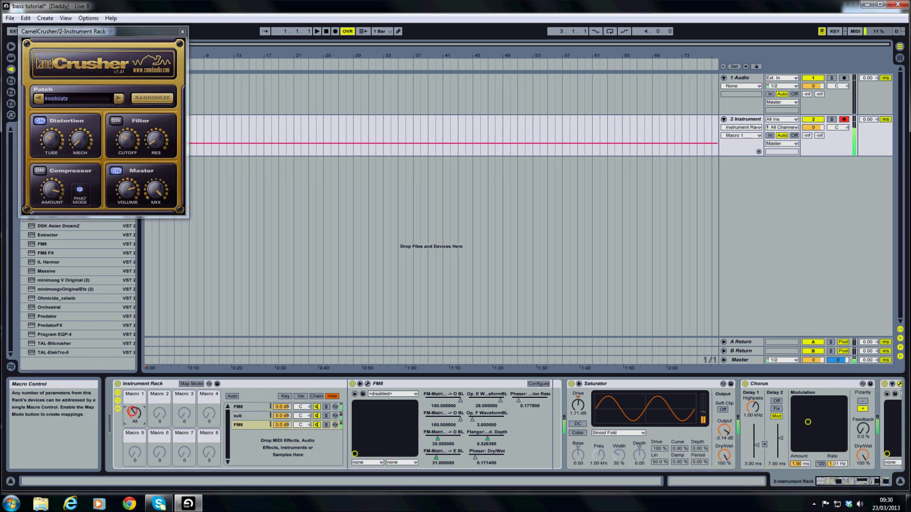
mouse_move(134, 413)
mouse_down()
mouse_move(134, 376)
mouse_move(134, 433)
mouse_move(135, 376)
mouse_move(134, 415)
mouse_up()
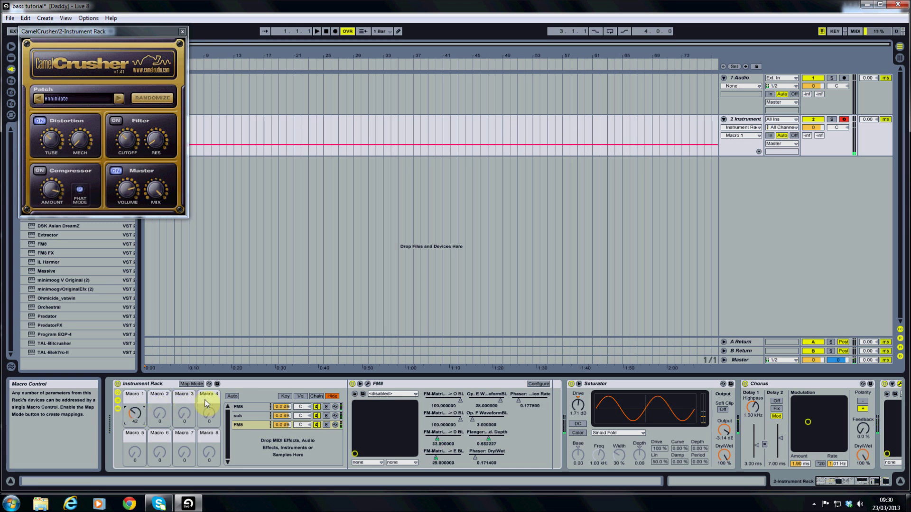
click(835, 480)
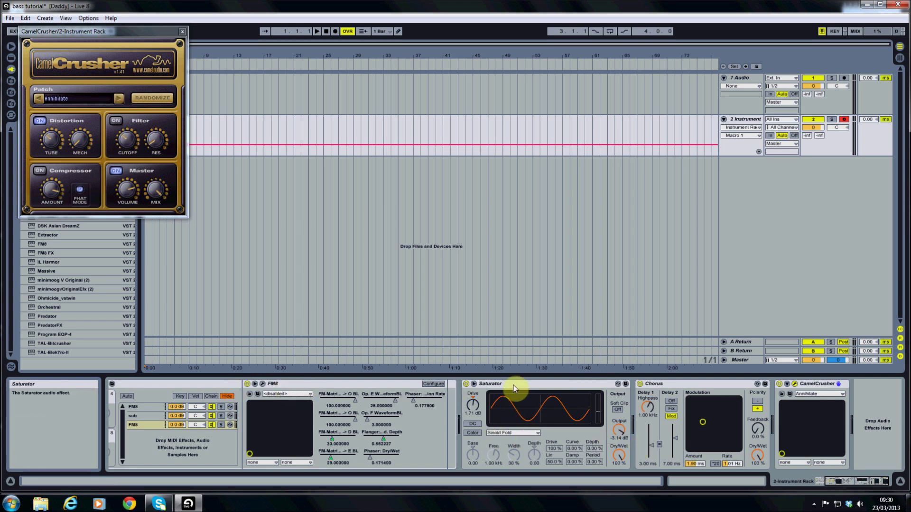
click(352, 295)
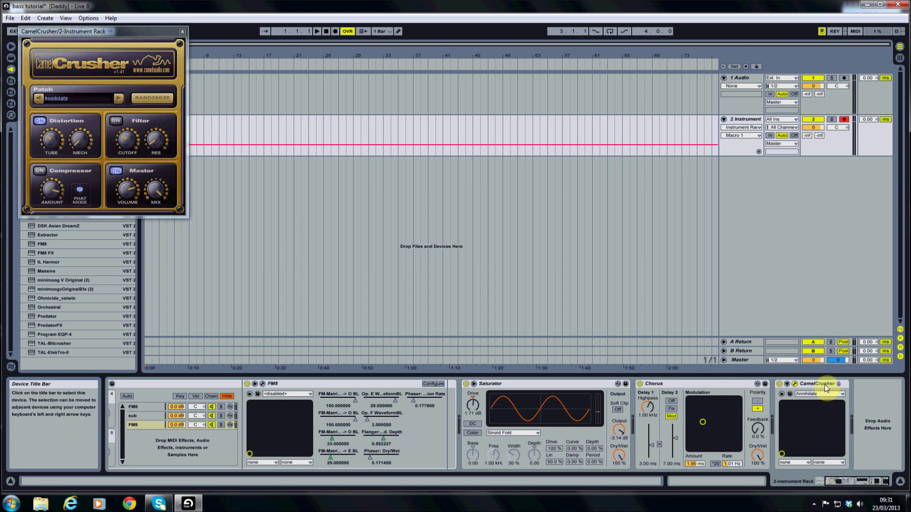
click(182, 30)
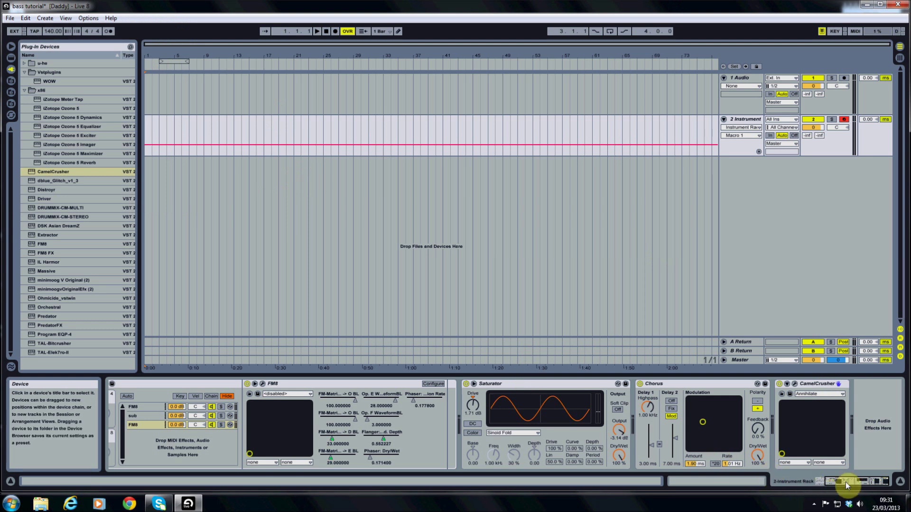
Select the FM8 chain and enable Map Mode to reveal Macro 1's eight FM8 and WOW mappings
drag(847, 482, 832, 483)
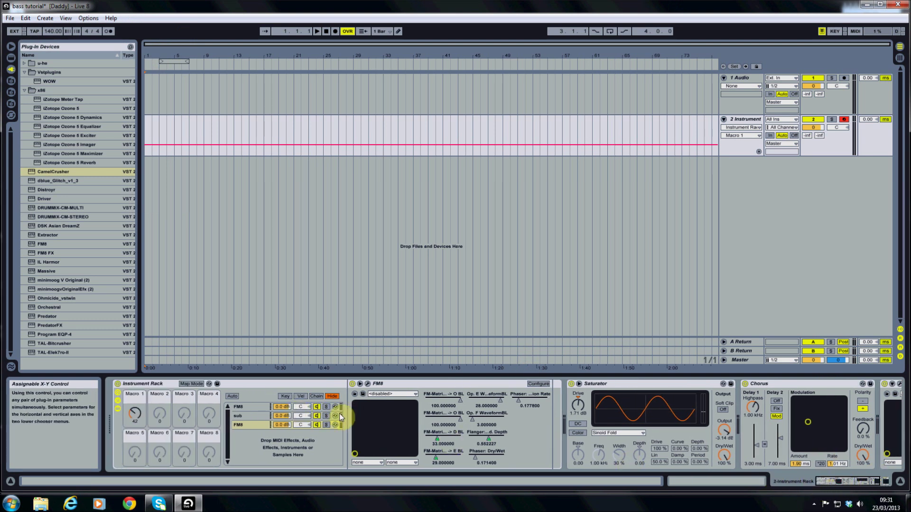
click(249, 407)
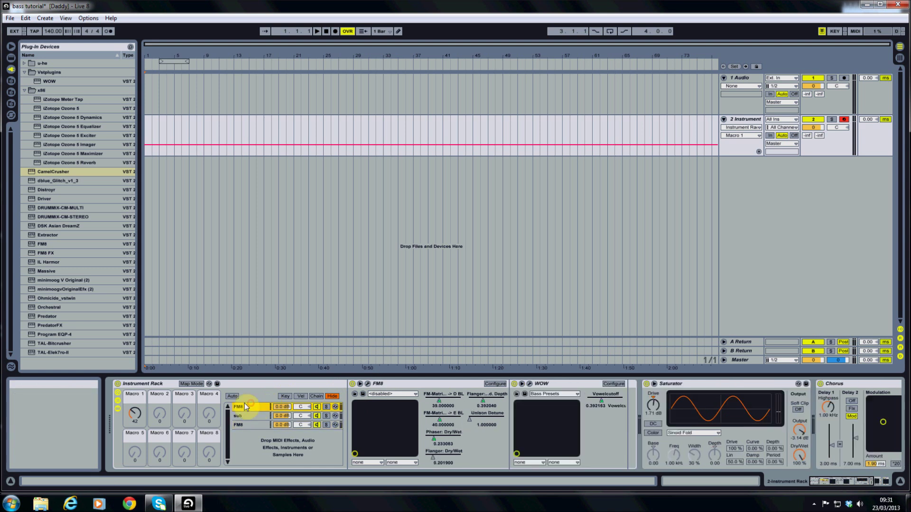
click(191, 384)
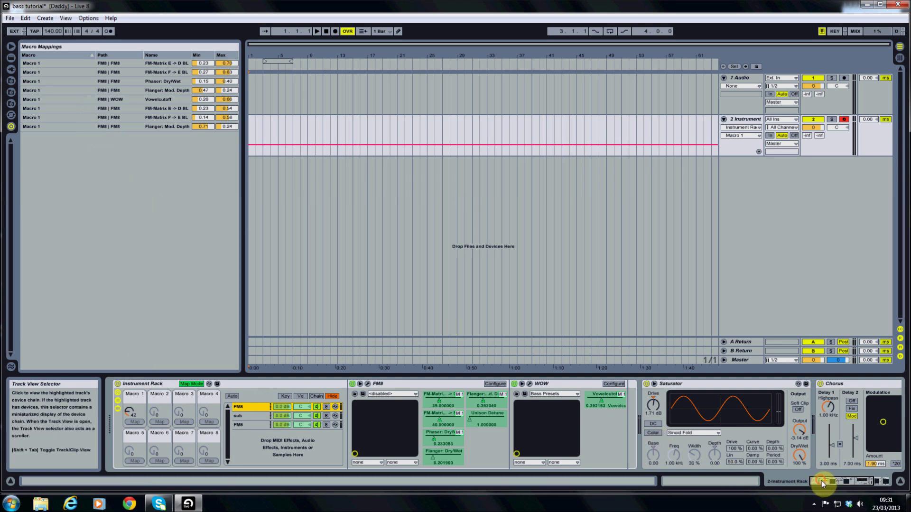
drag(821, 480, 837, 486)
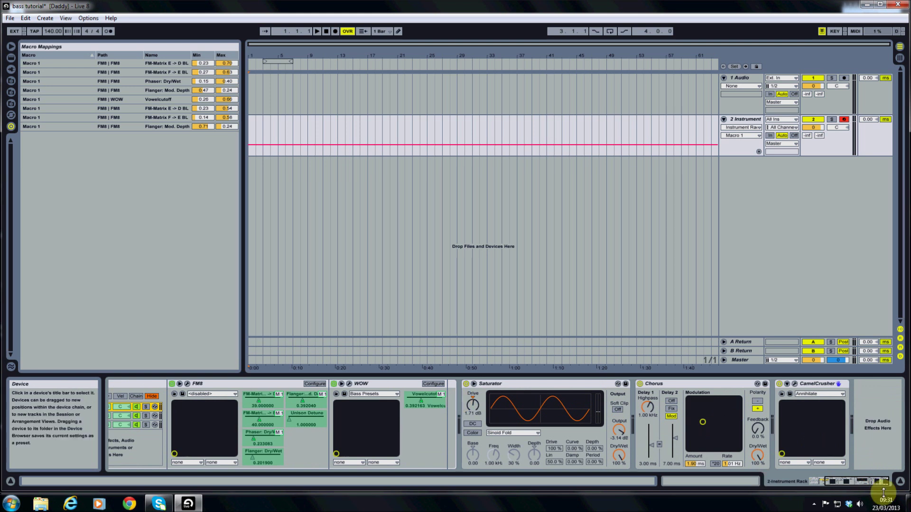
drag(858, 484, 689, 426)
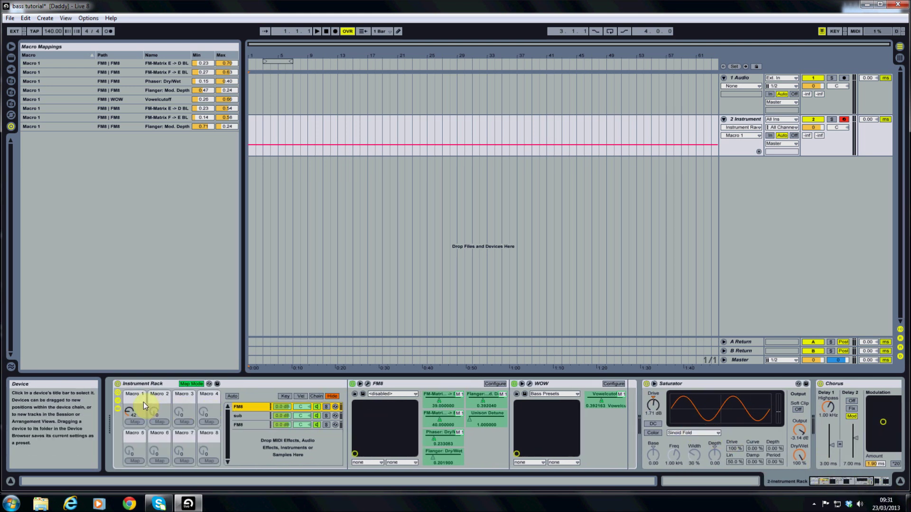
drag(831, 480, 840, 481)
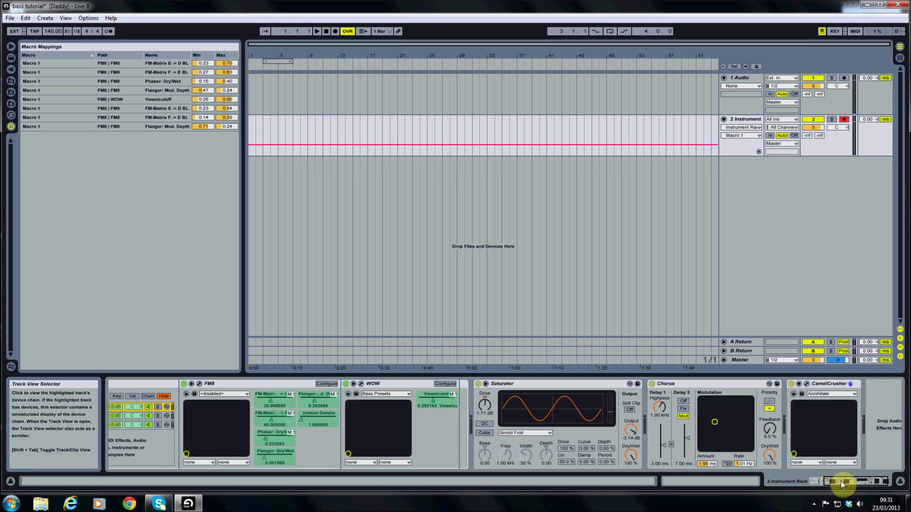
Group Saturator, Chorus and CamelCrusher into an Audio Effect Rack and display its eight macros
click(524, 384)
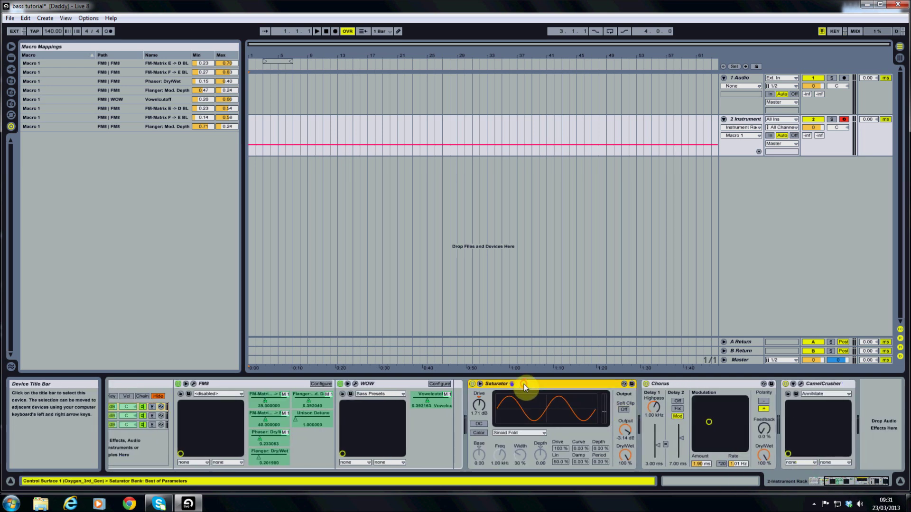
click(678, 385)
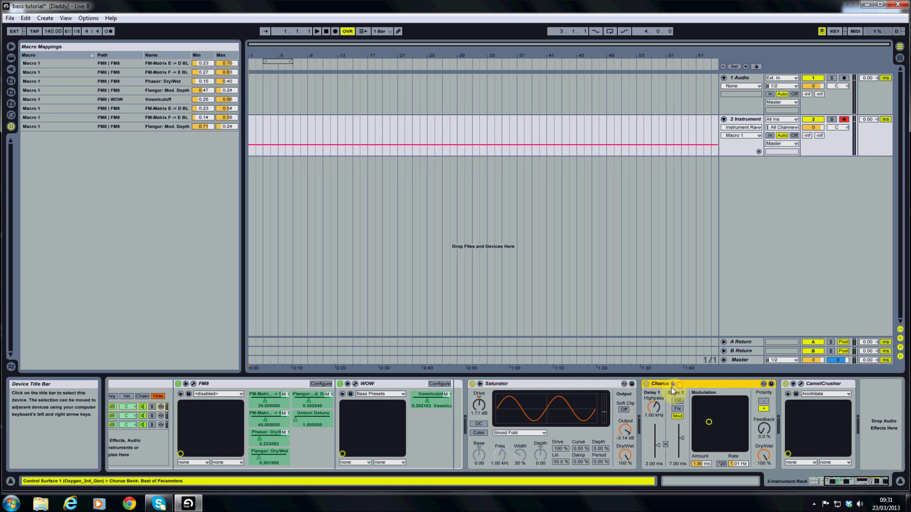
click(565, 385)
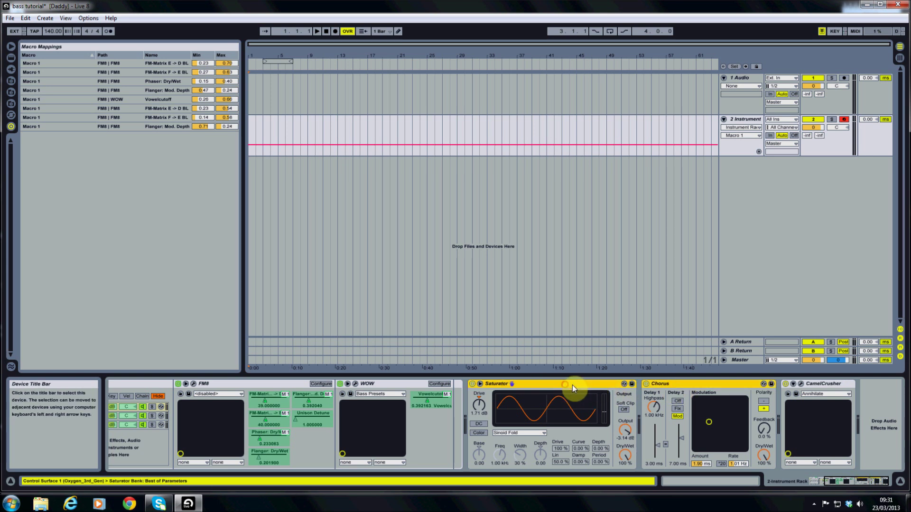
right_click(813, 385)
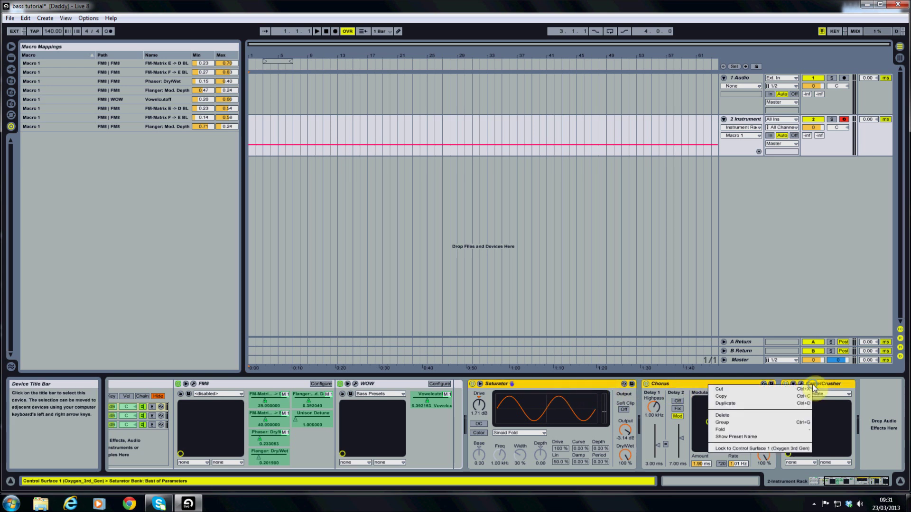
click(726, 420)
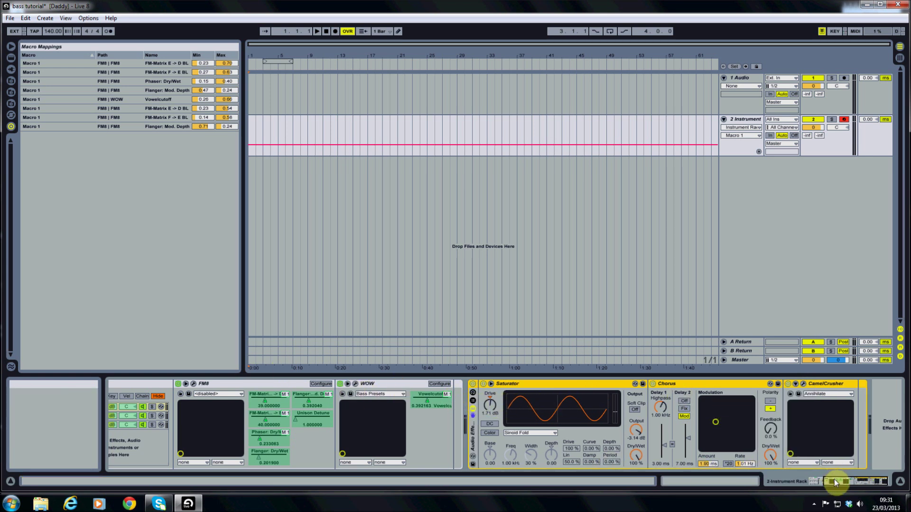
drag(834, 479, 799, 481)
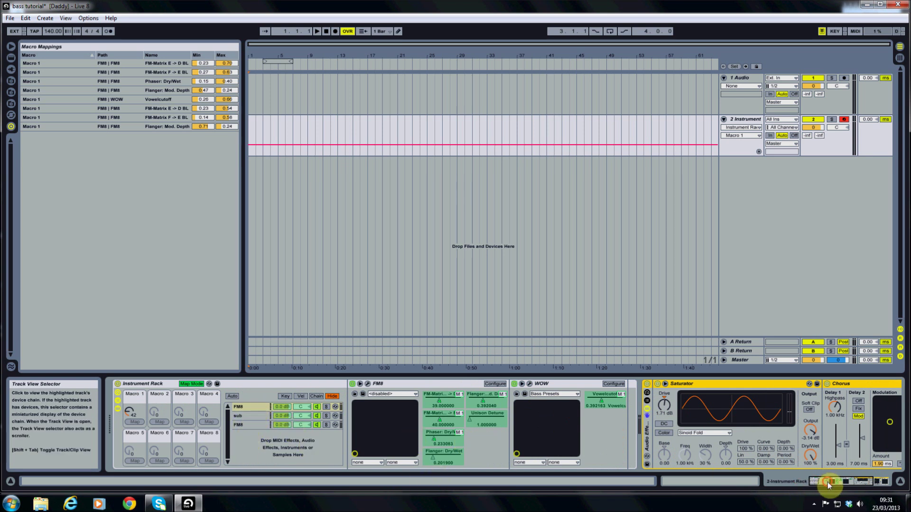
drag(828, 482, 848, 481)
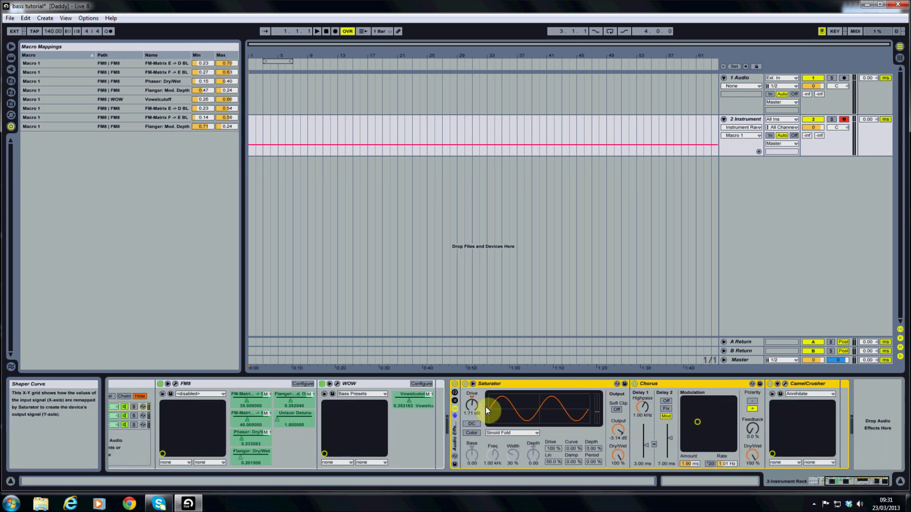
click(454, 395)
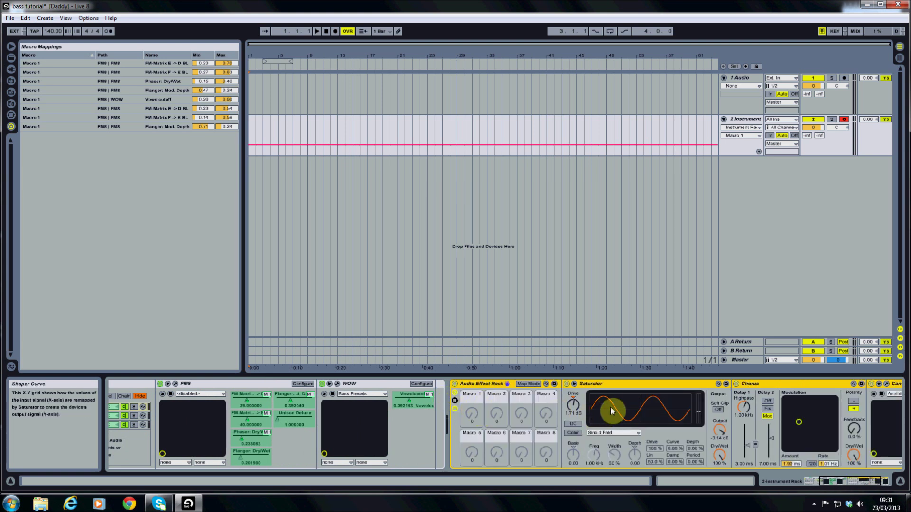
In Map Mode, map Chorus Dry/Wet and Saturator Dry/Wet to the effect rack's Macro 1
click(528, 384)
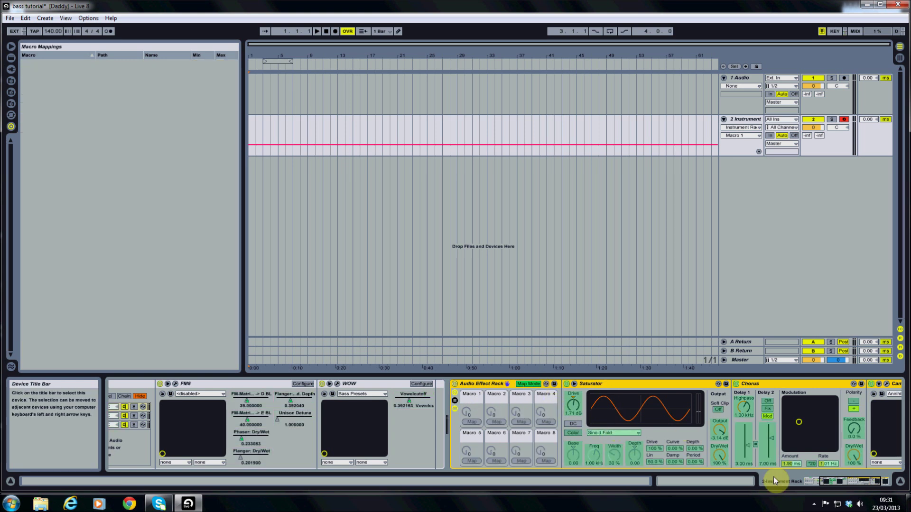
click(835, 480)
drag(835, 479, 836, 479)
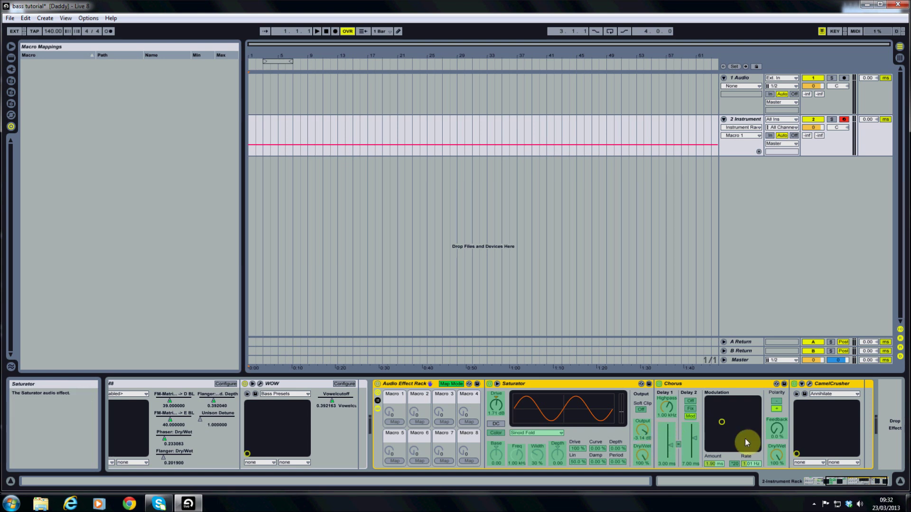
click(779, 456)
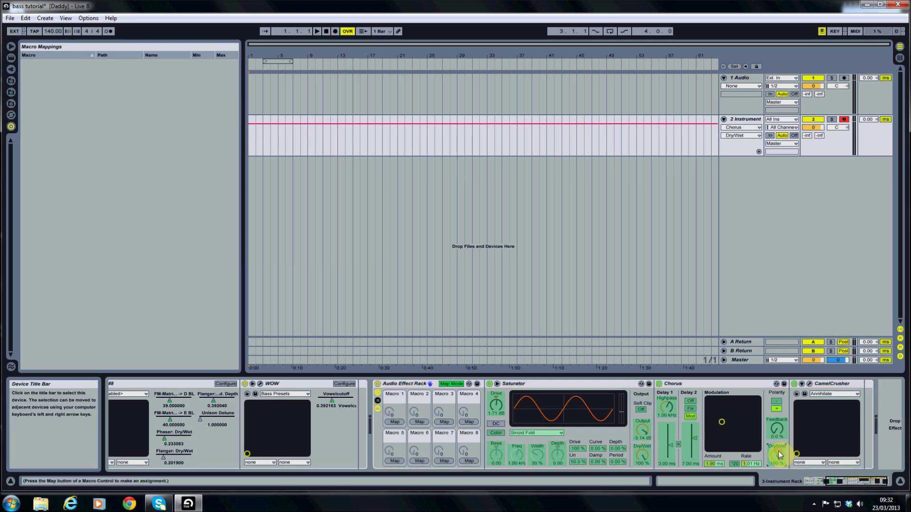
click(398, 421)
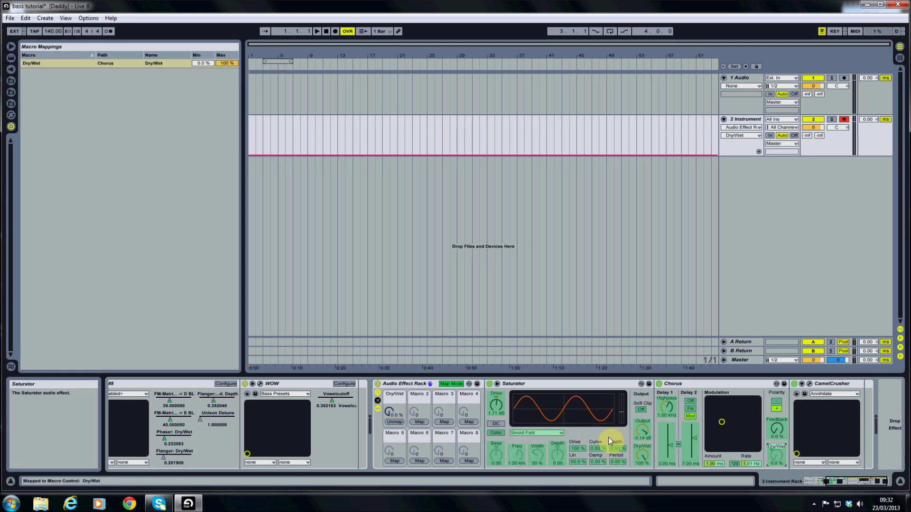
click(640, 458)
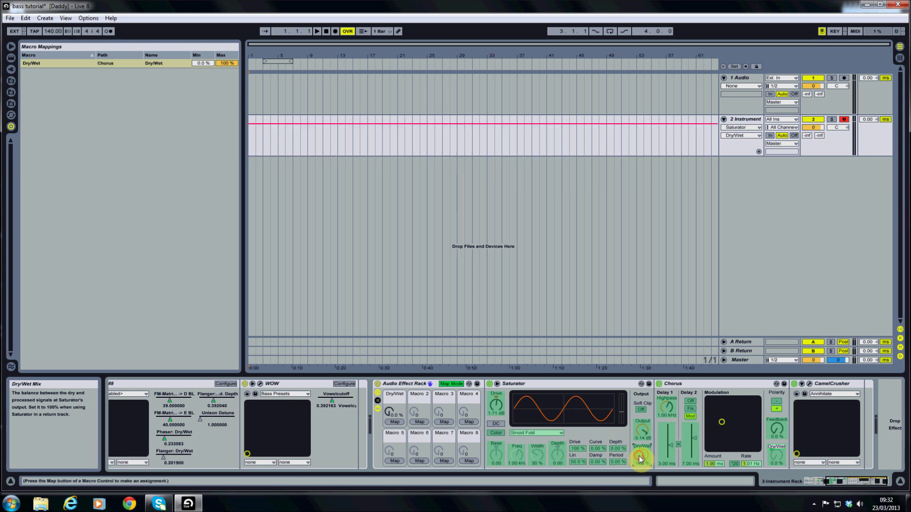
click(395, 422)
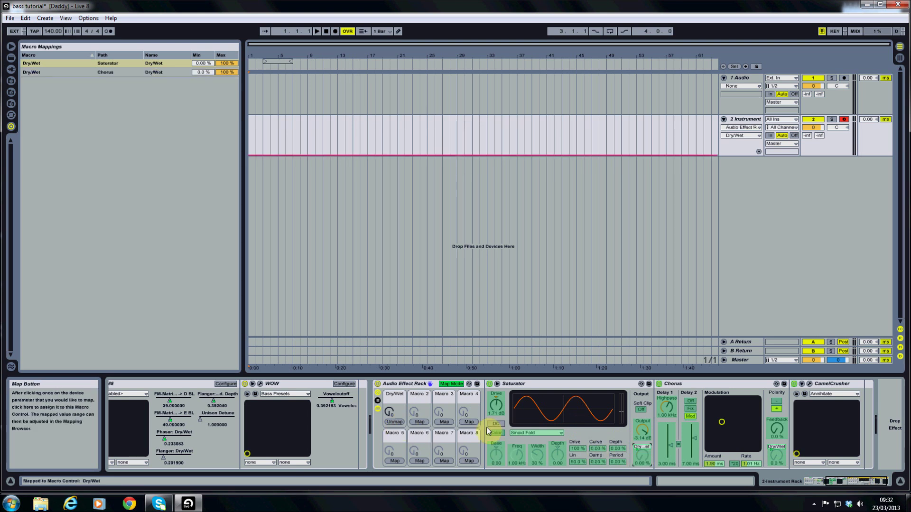
Map CamelCrusher's DistMech to Macro 1 as well and exit Map Mode
click(810, 384)
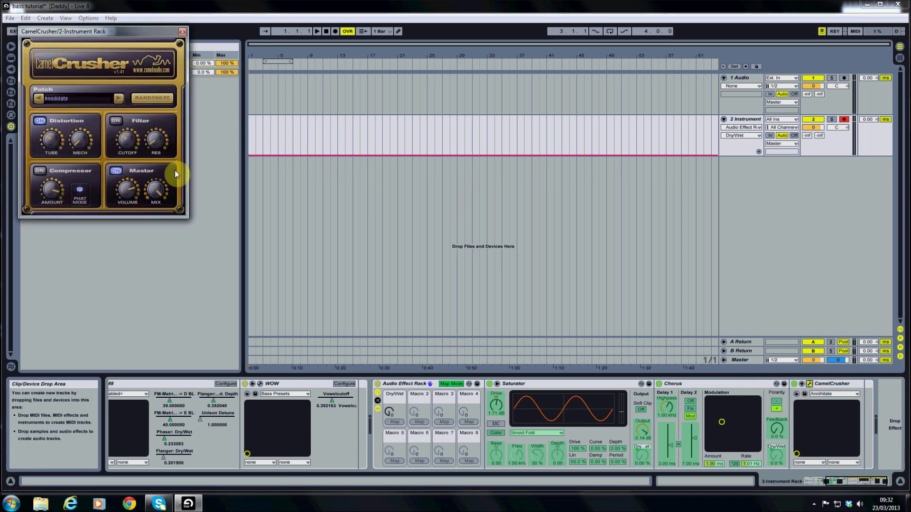
click(80, 140)
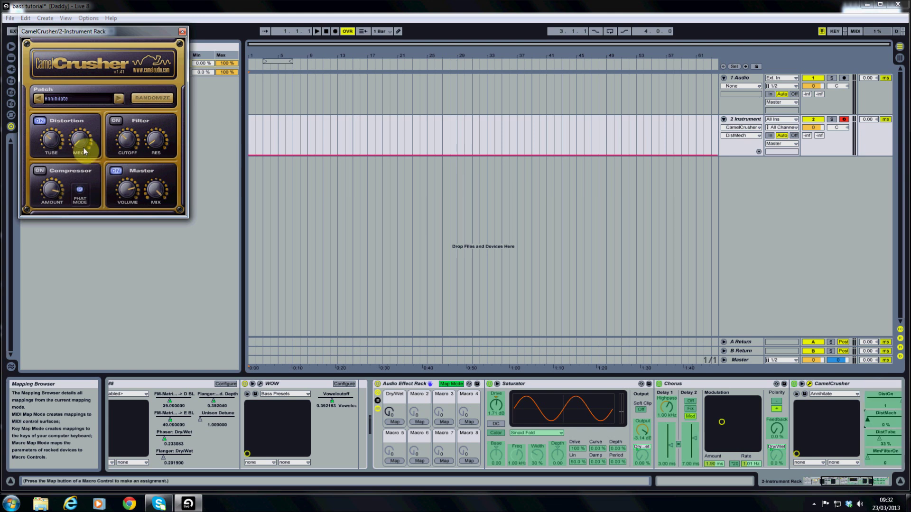
click(395, 420)
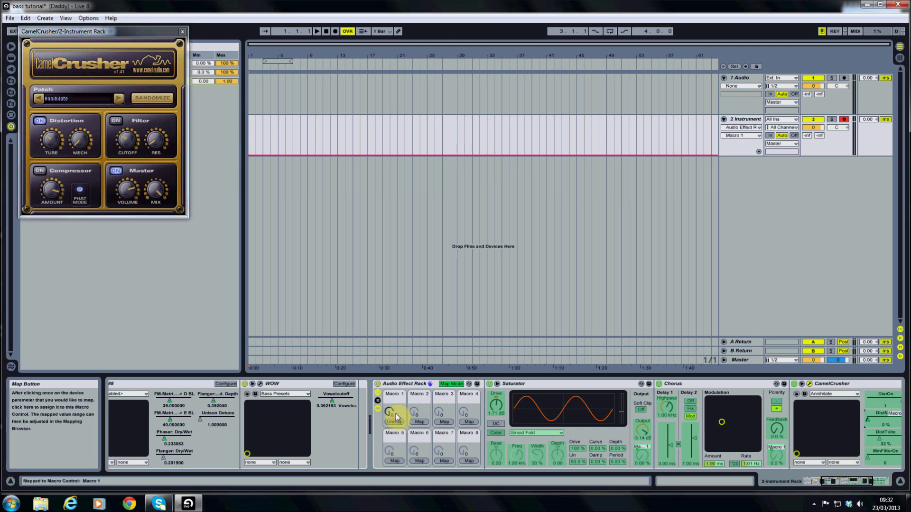
click(182, 32)
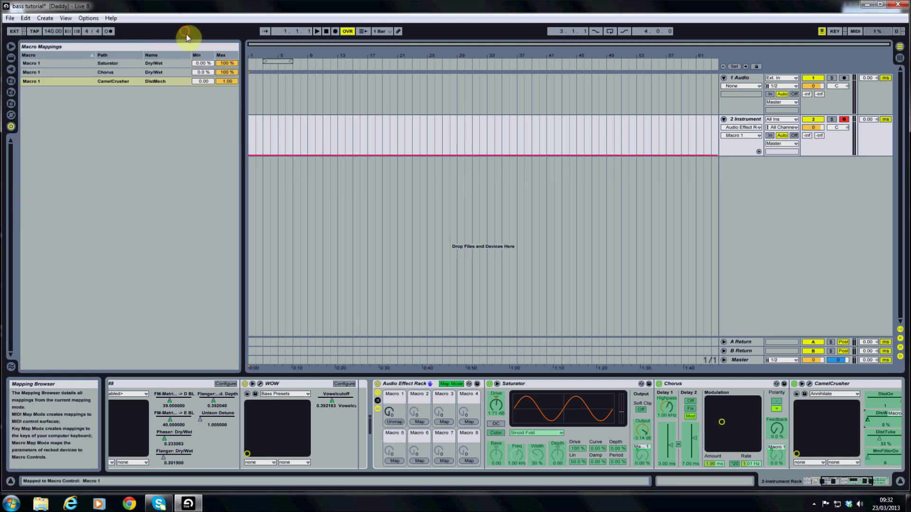
click(450, 385)
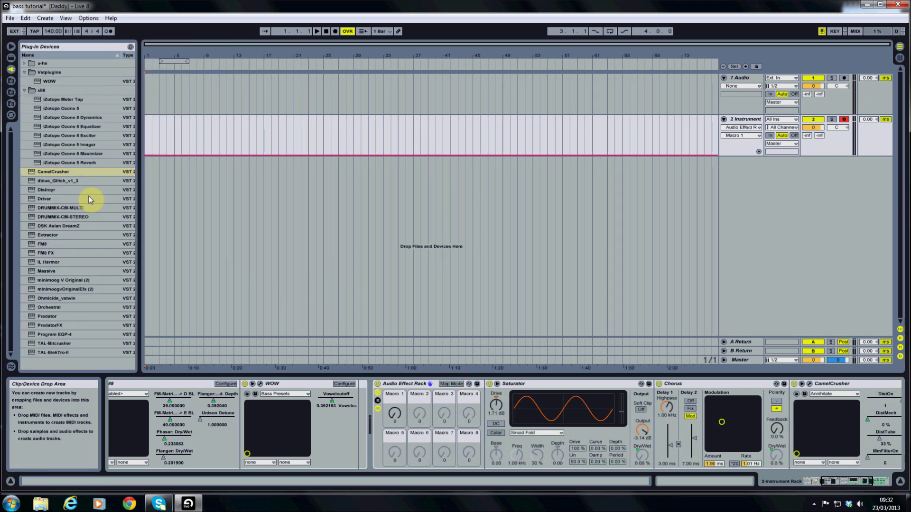
In Map Mode, set the Saturator Dry/Wet mapping range to 5.47–50%
click(457, 384)
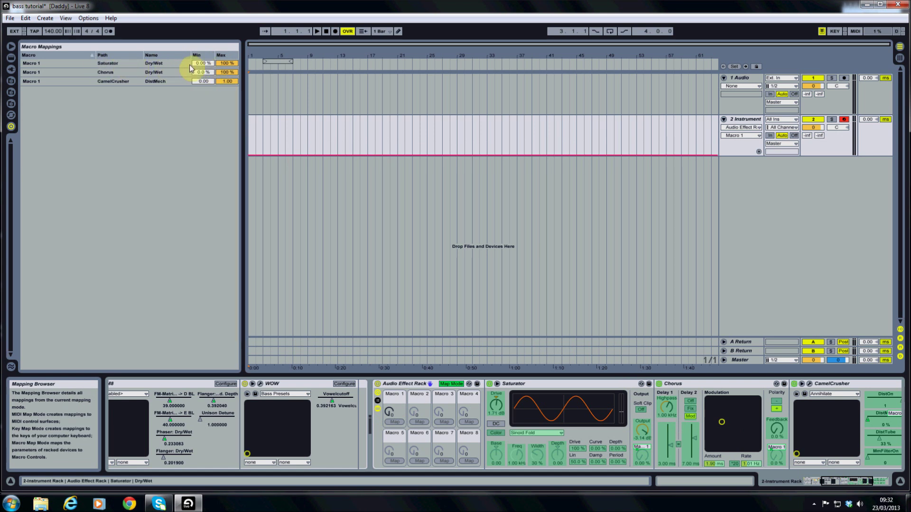
drag(227, 63, 227, 69)
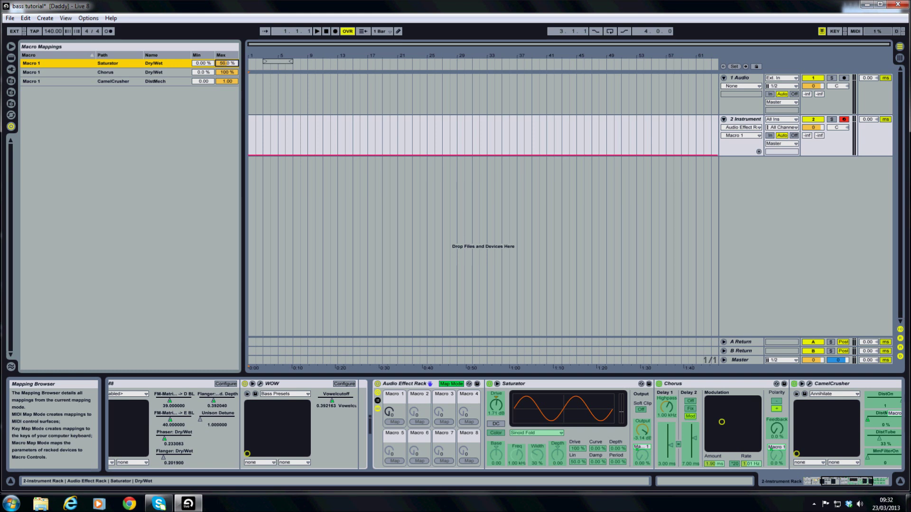
drag(195, 67, 195, 65)
Invert the Chorus Dry/Wet mapping range so it runs 60–10%
click(161, 73)
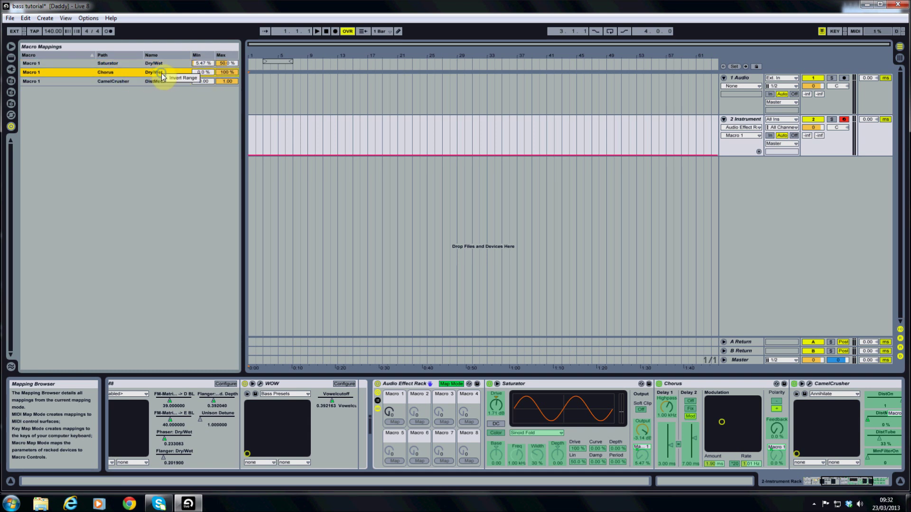
right_click(196, 69)
click(198, 71)
drag(199, 71, 227, 66)
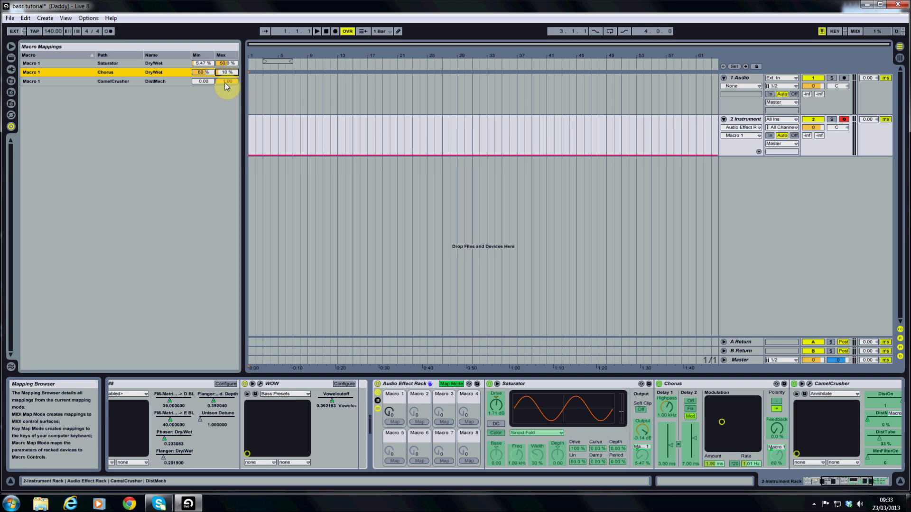
Cap the CamelCrusher DistMech mapping range at 0–0.40
drag(226, 85, 226, 92)
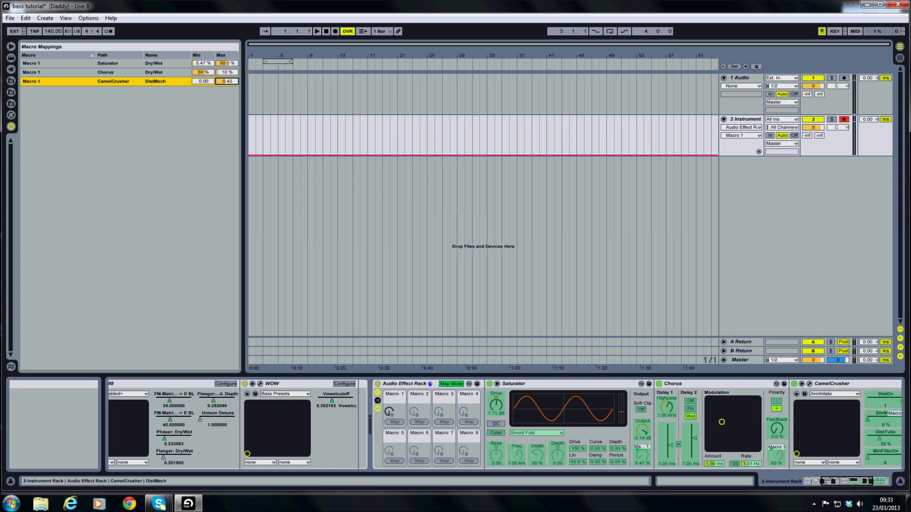
drag(226, 81, 226, 82)
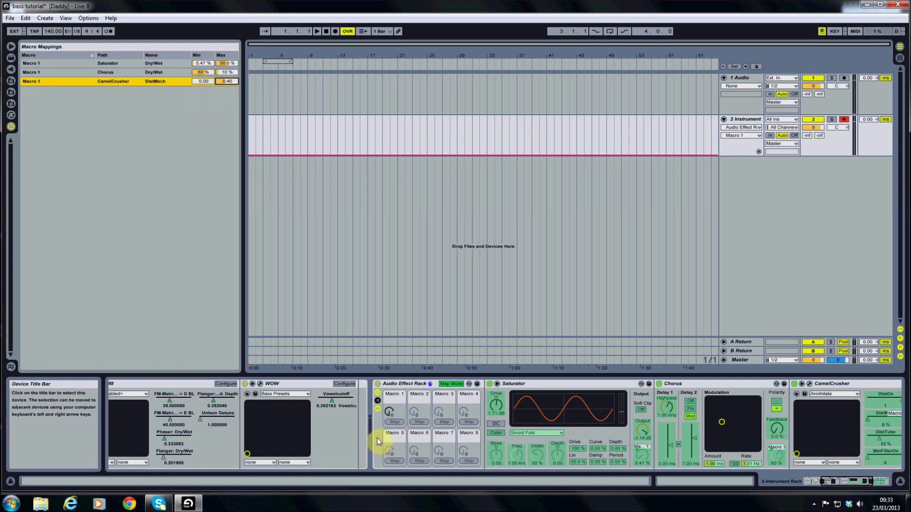
click(389, 414)
Turn Macro 1 fully up, then fold the Chorus, Saturator and CamelCrusher devices
mouse_move(389, 414)
mouse_down()
mouse_move(389, 375)
mouse_move(389, 415)
mouse_up()
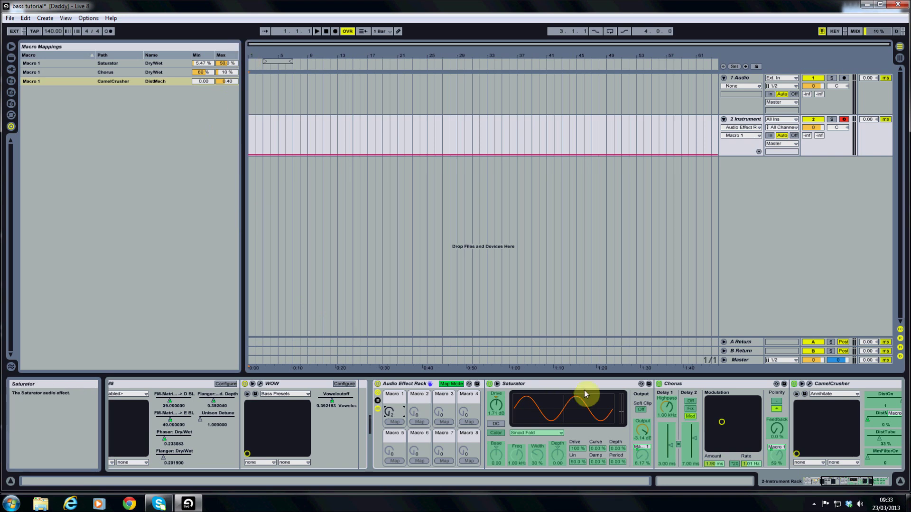
double_click(685, 384)
double_click(572, 386)
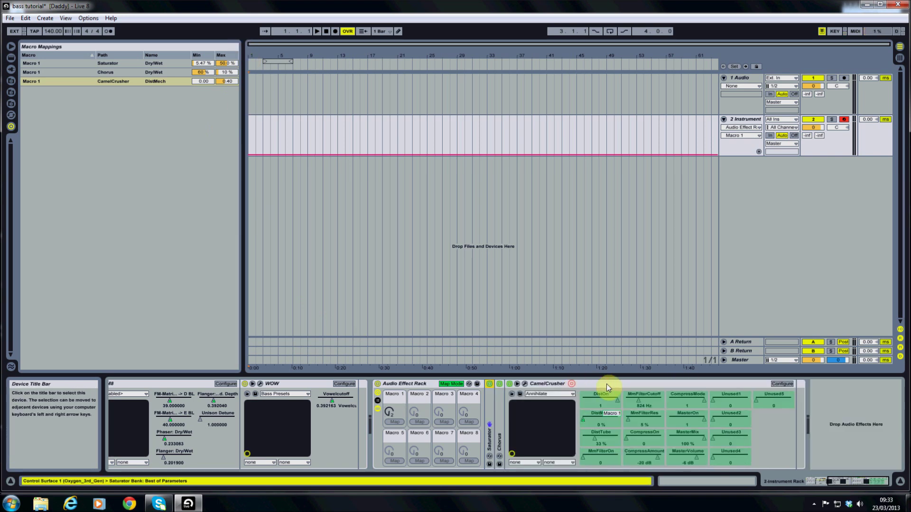
double_click(614, 384)
Fold the WOW and FM8 devices and show the Instrument Rack's Macro 1 mappings
click(856, 484)
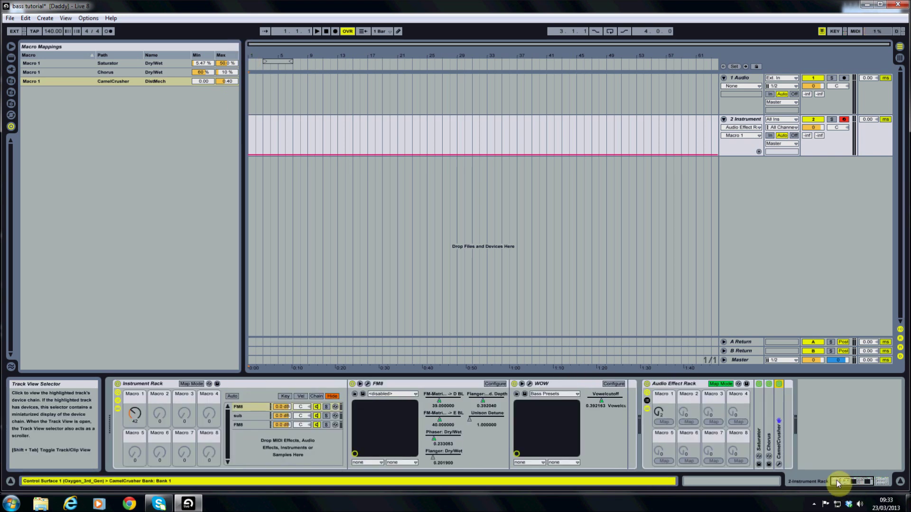
double_click(560, 383)
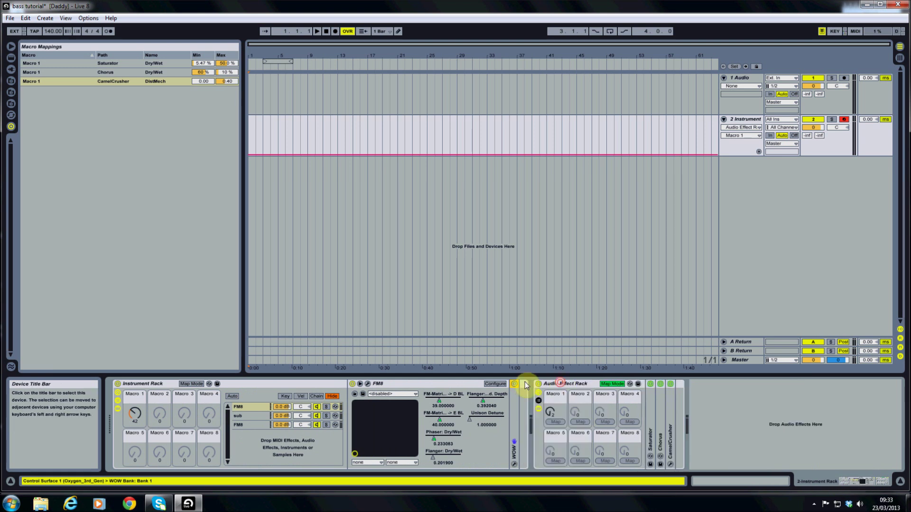
double_click(443, 385)
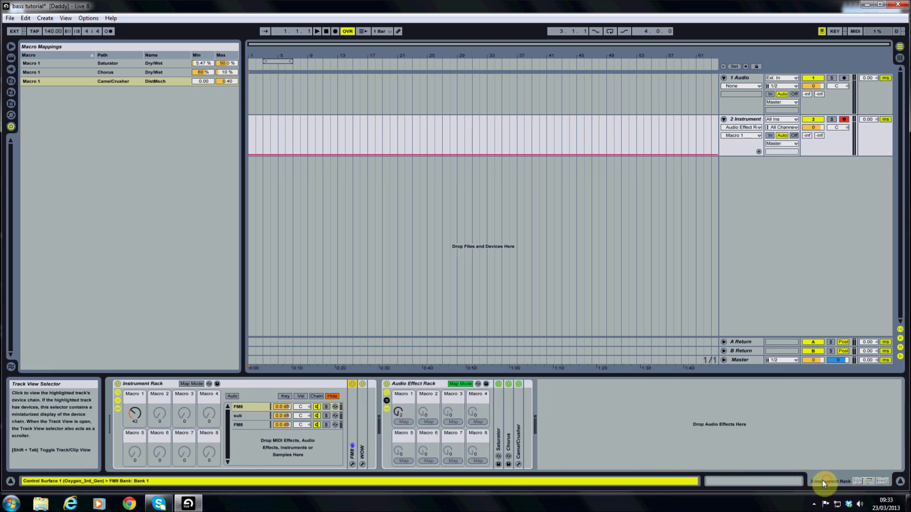
click(190, 383)
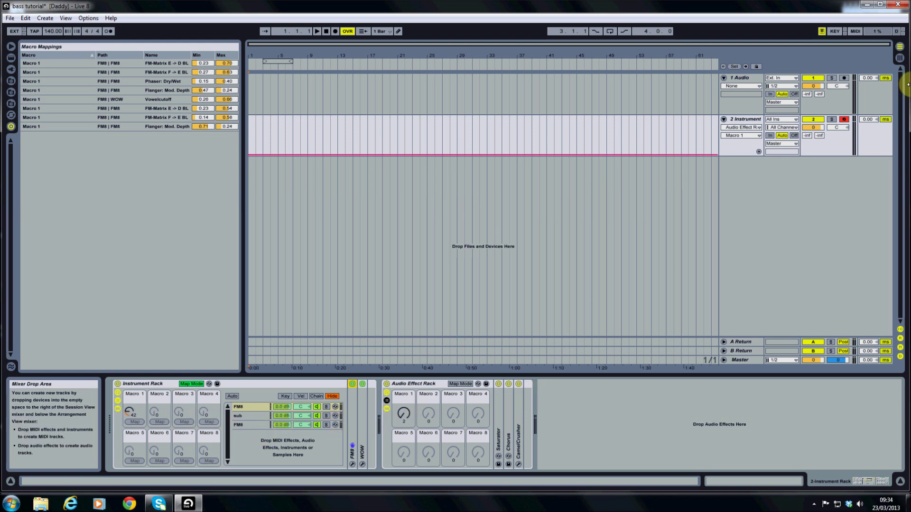
Map the Instrument Rack's and Audio Effect Rack's Macro 1 together to MIDI CC 73
click(856, 34)
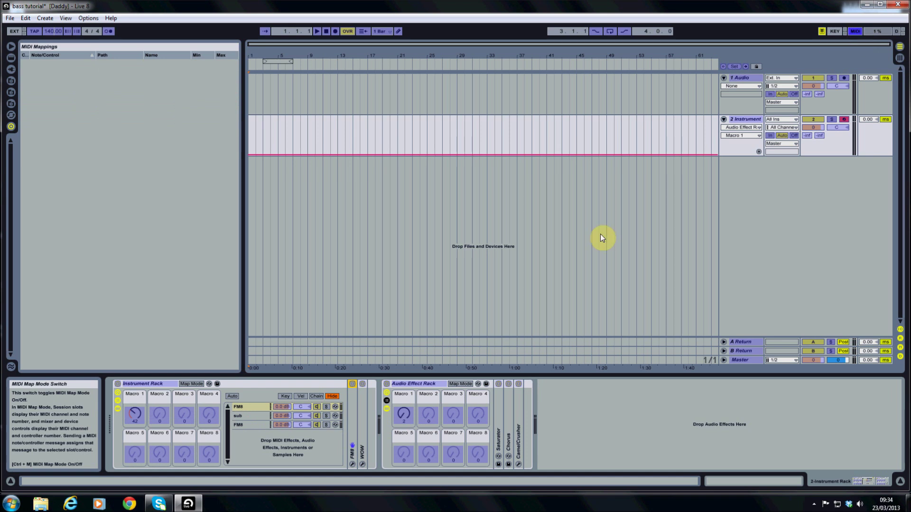
click(131, 415)
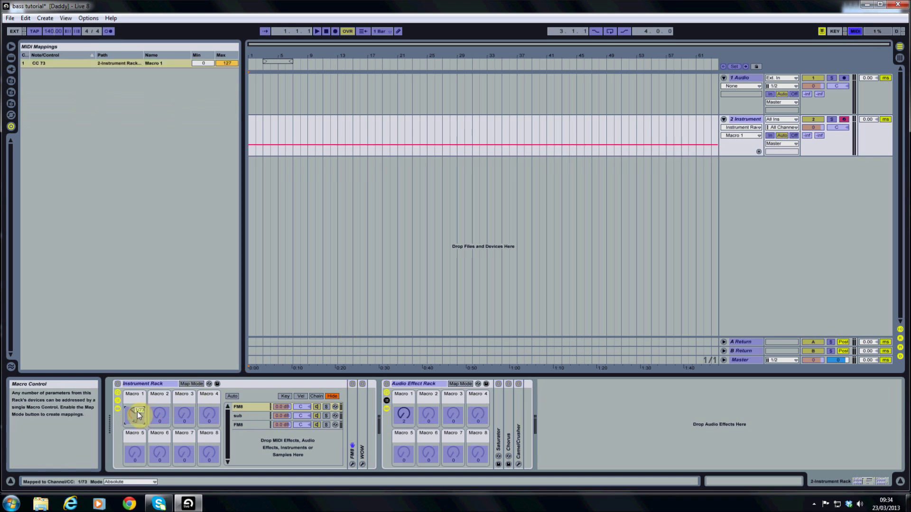
click(405, 414)
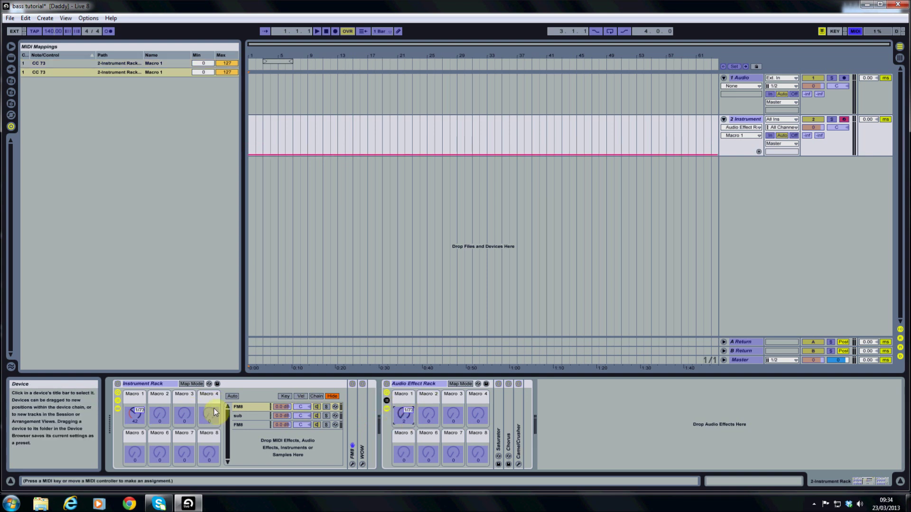
click(855, 32)
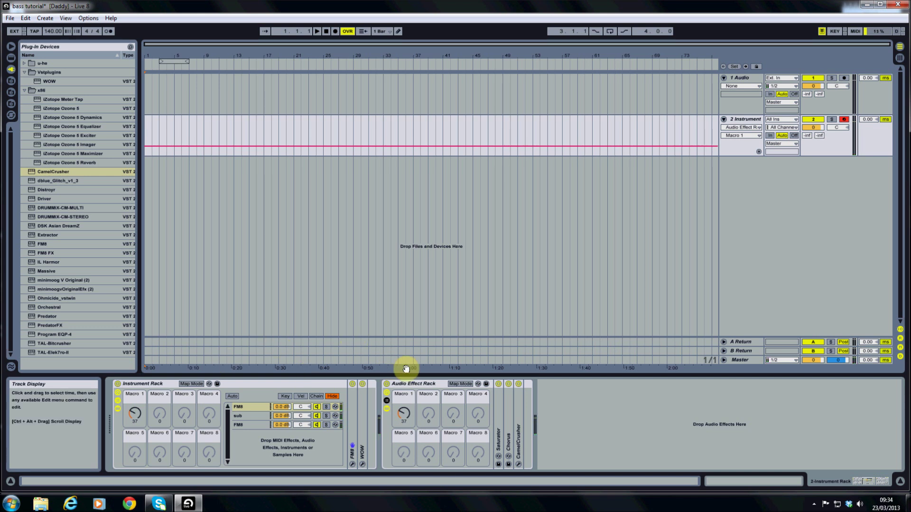
Set Macro 1 mapping maximums: CamelCrusher DistMech to 0.20, Saturator Dry/Wet to 28.9 %
click(458, 385)
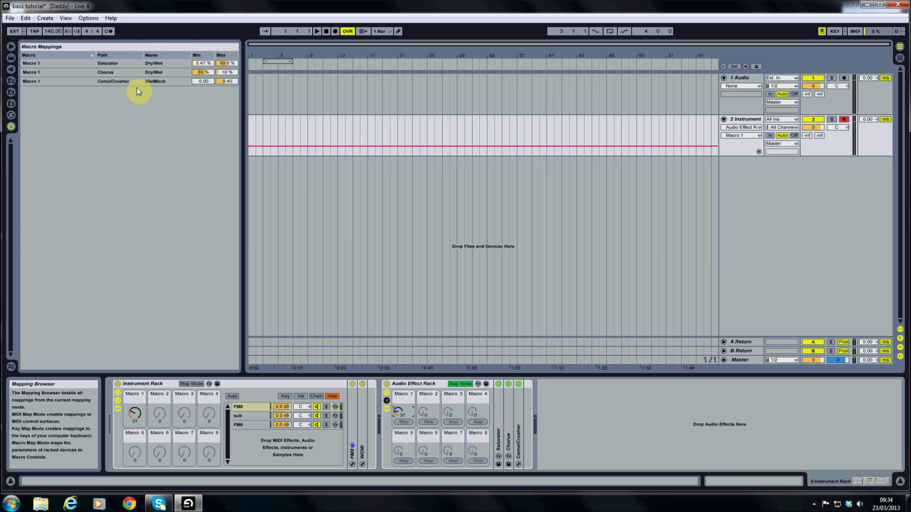
click(227, 81)
drag(227, 82, 226, 84)
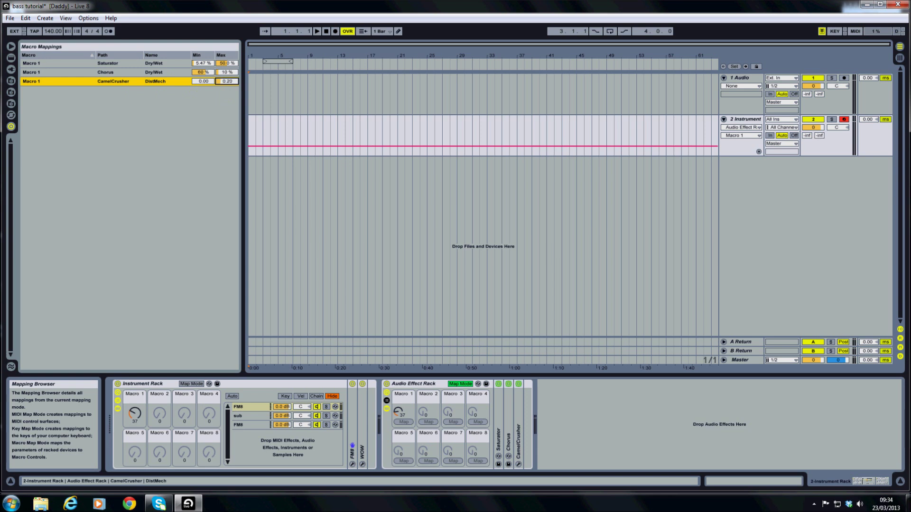
click(229, 84)
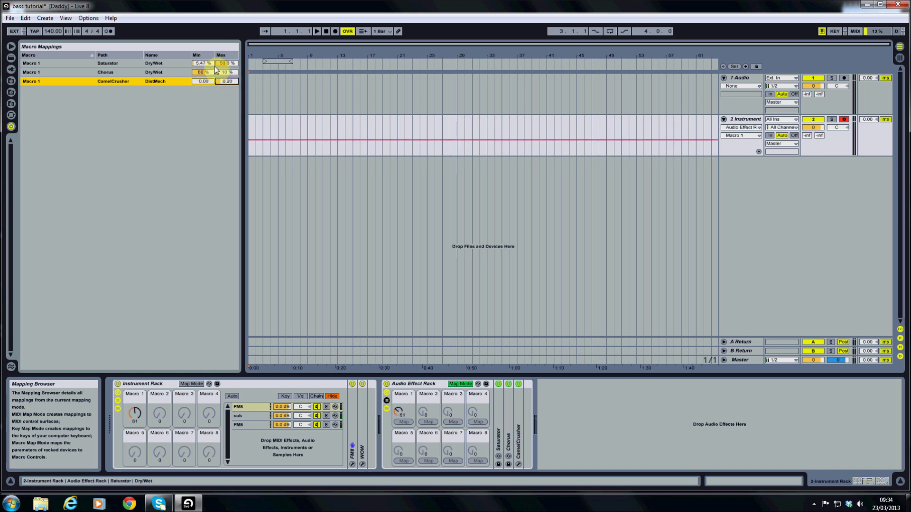
drag(227, 63, 226, 72)
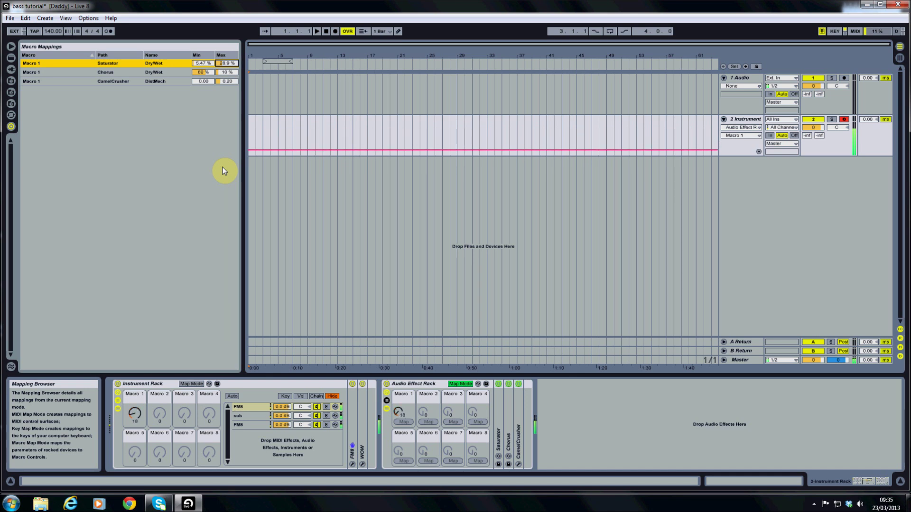
Add a Reverb from Live Devices after the effect rack and switch its Hi Cut off
click(11, 57)
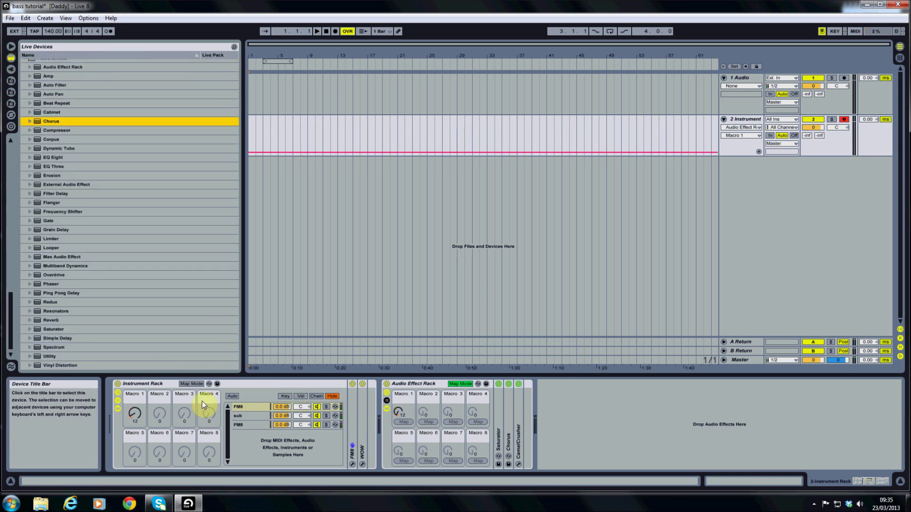
double_click(66, 322)
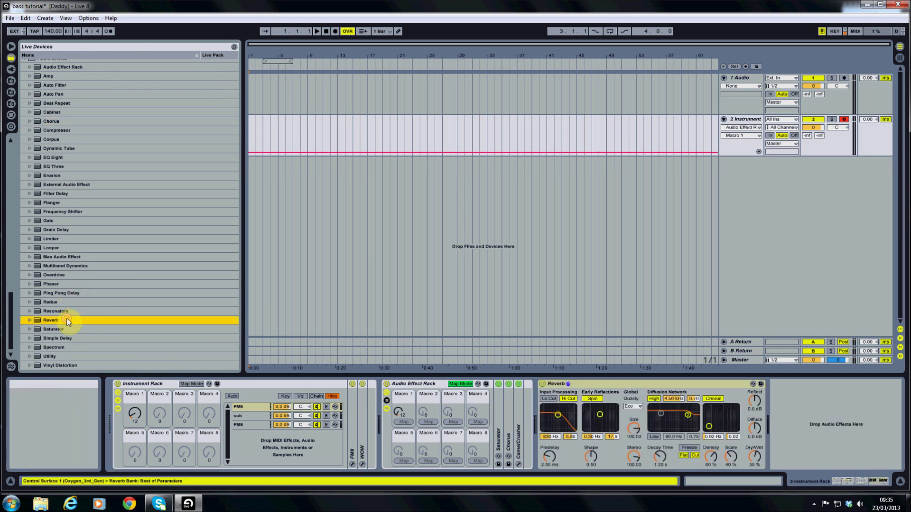
click(569, 398)
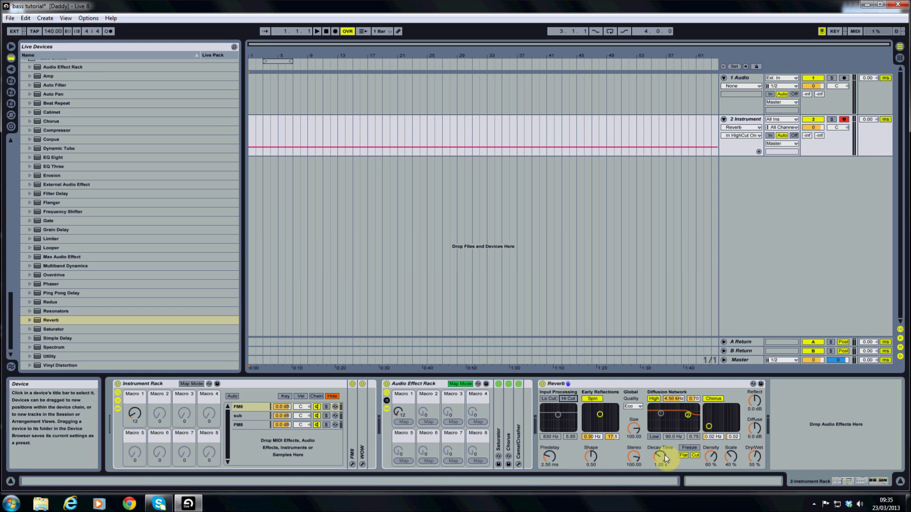
Set the Reverb to 0.50 ms predelay, 1.22 s decay time and 29 % dry/wet
drag(665, 454, 665, 473)
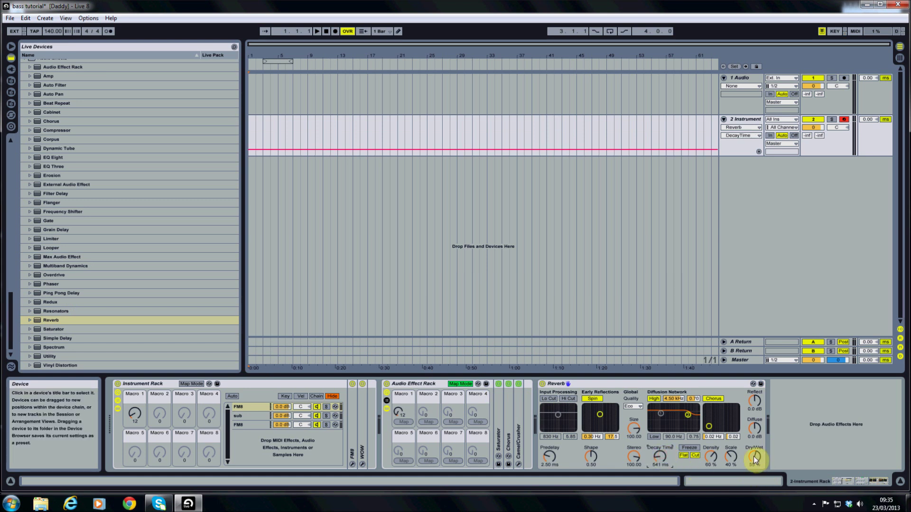
drag(753, 456, 753, 470)
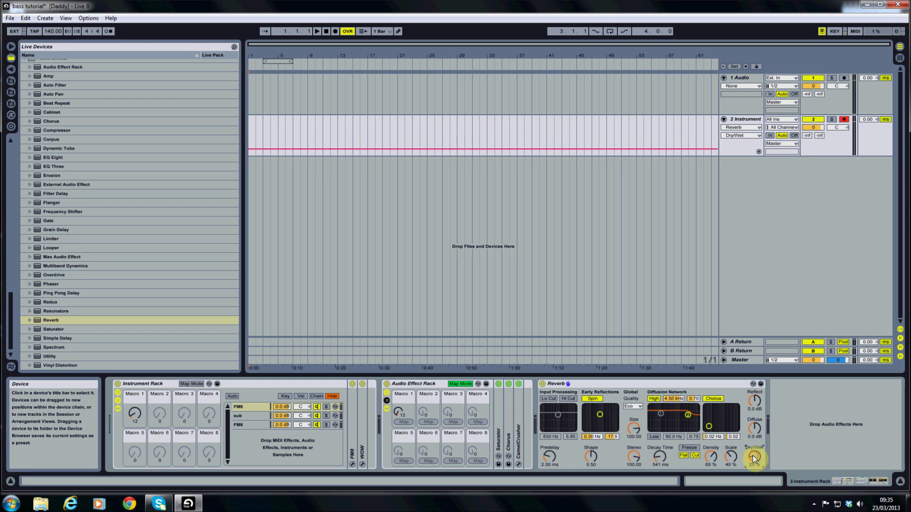
drag(552, 453, 553, 462)
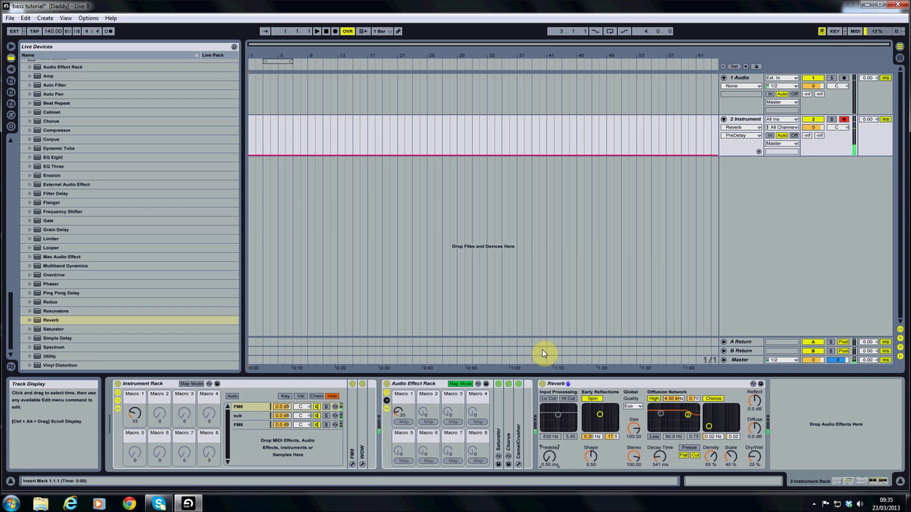
mouse_move(663, 458)
mouse_down()
mouse_move(663, 450)
mouse_move(664, 460)
mouse_up()
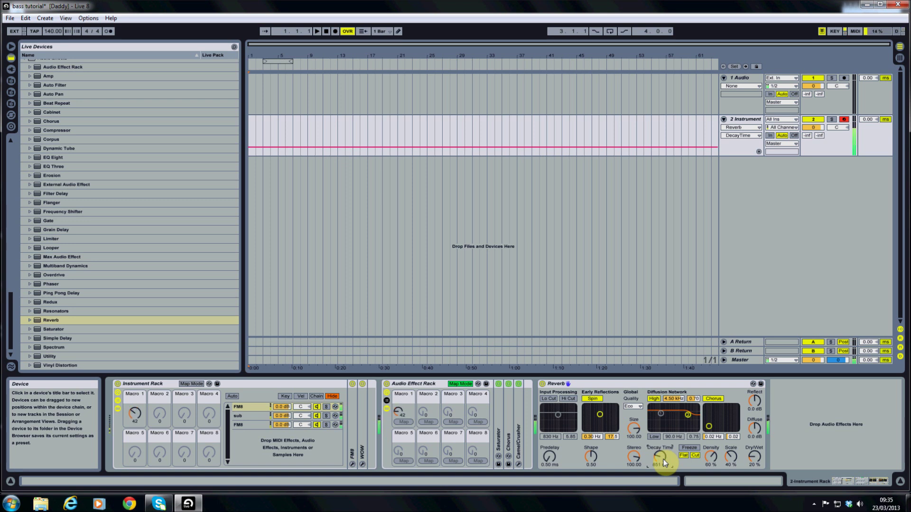
click(759, 460)
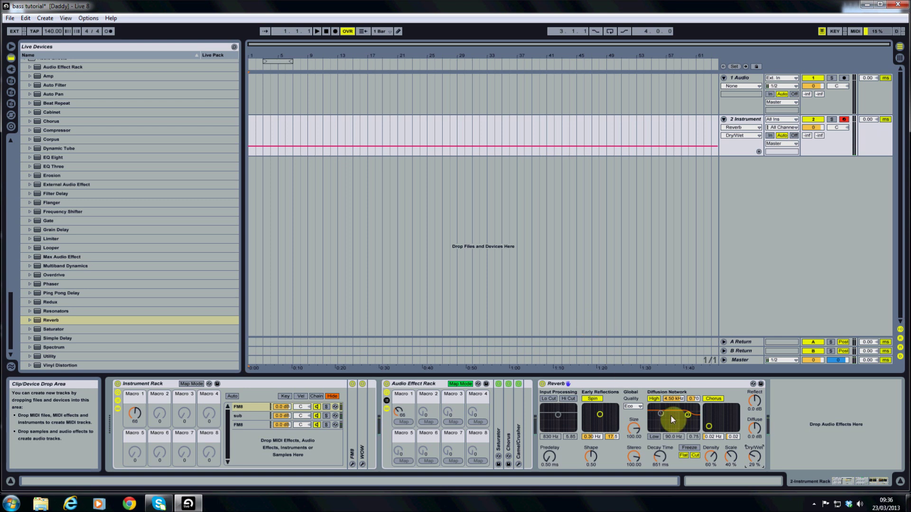
mouse_move(660, 456)
mouse_down()
mouse_move(660, 434)
mouse_move(662, 456)
mouse_up()
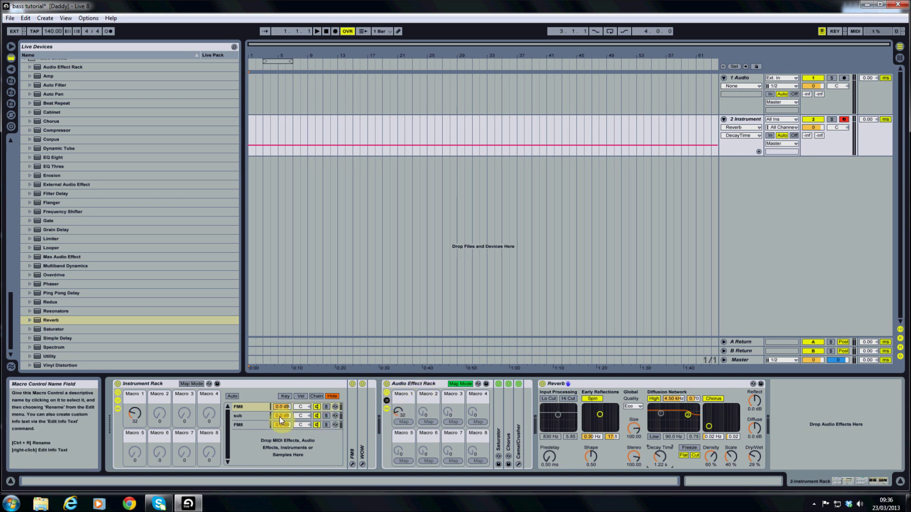
click(239, 407)
Select the first FM8 chain in the rack, then reveal the Windows hidden tray icons
drag(242, 404, 251, 425)
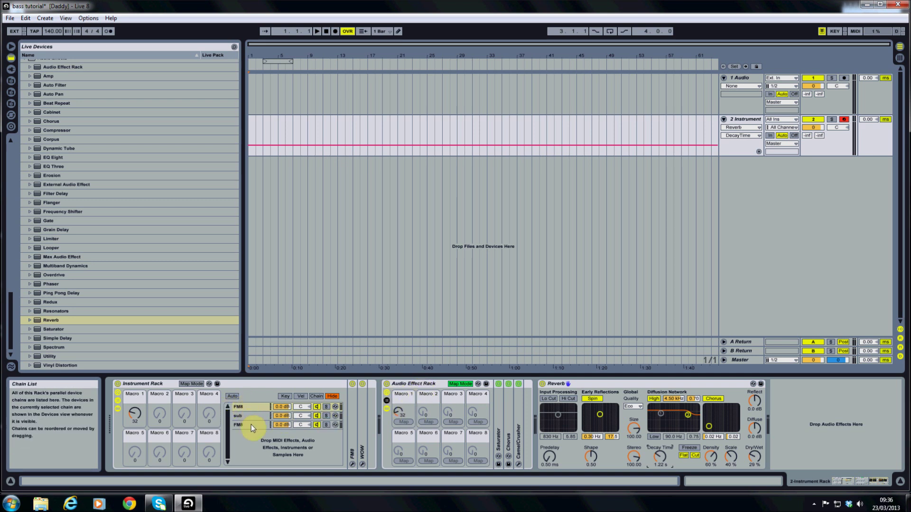
click(249, 409)
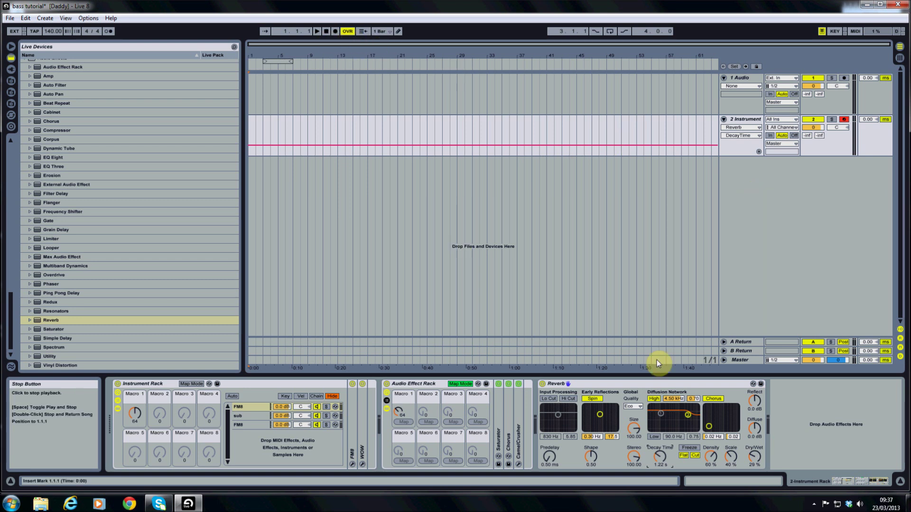
click(814, 503)
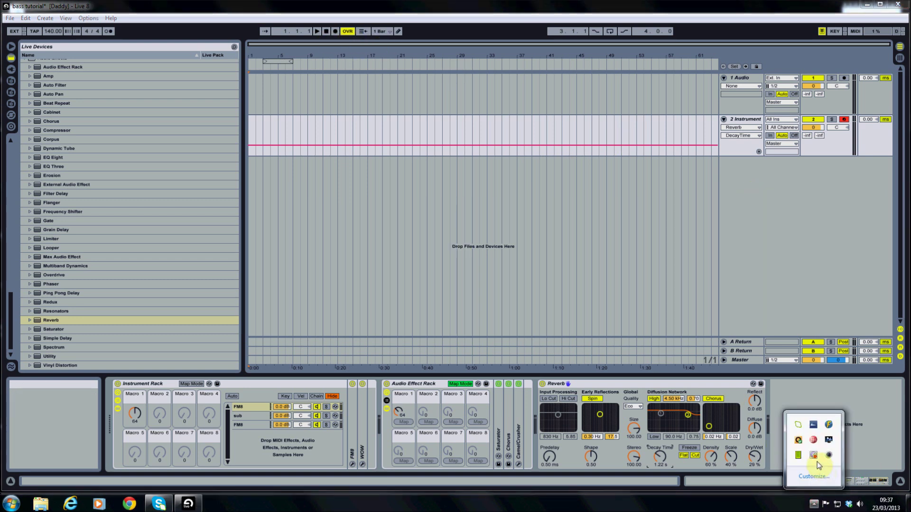